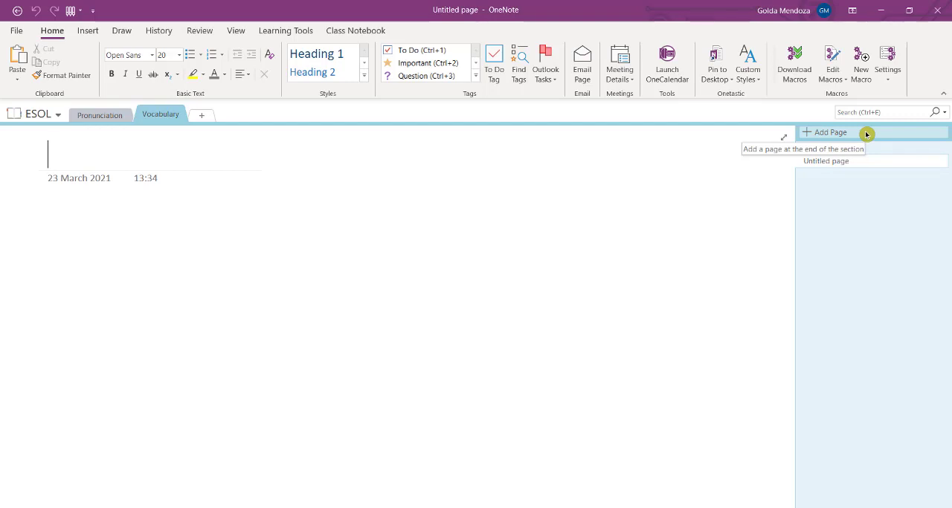
- Add a new page to the Vocabulary section and title it "Everyday objects"
left_click(866, 134)
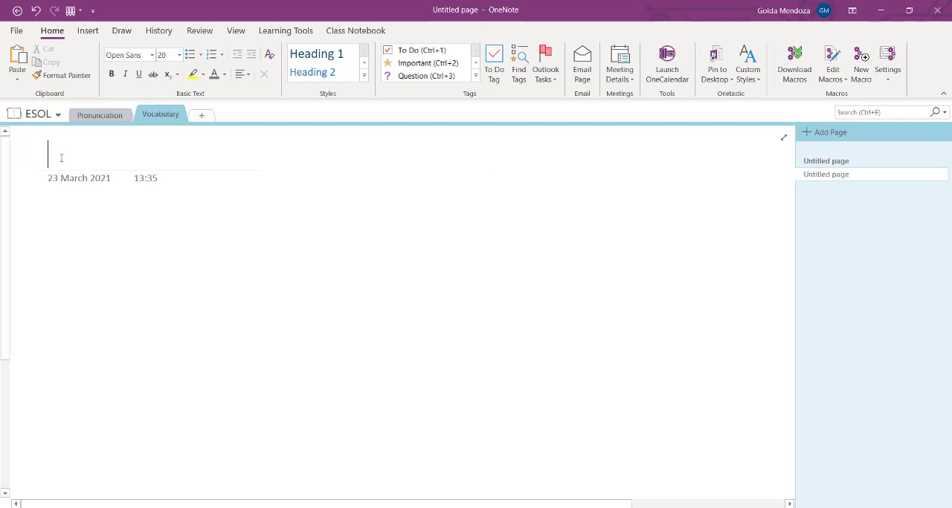
type("Everyda")
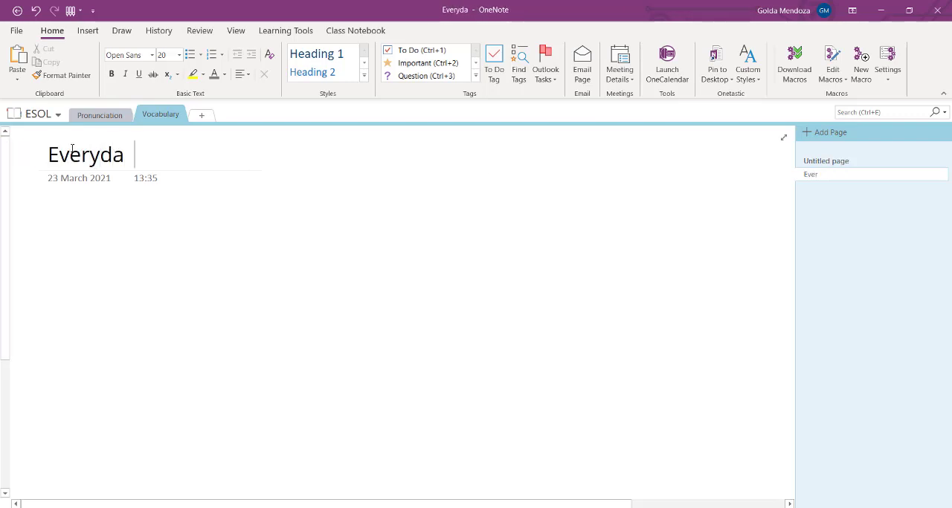
type("y objects")
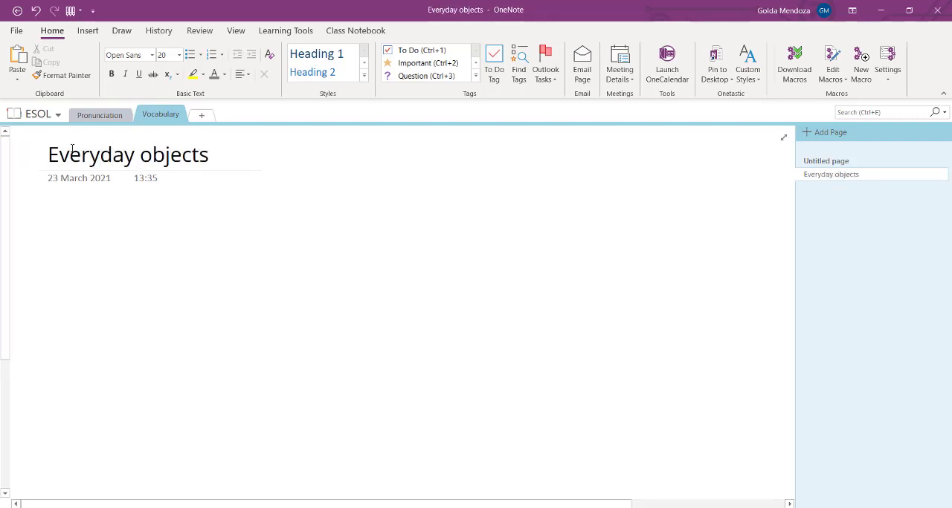
key("Return")
- Add separate notes "Household objects" and "Out in the street" on the blank page area and move each to a different spot
type("househol")
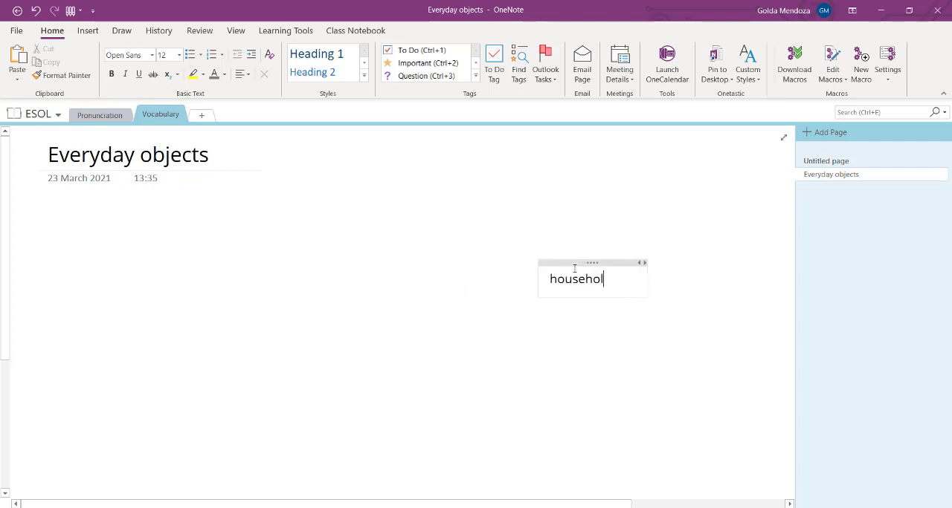
type("d ob")
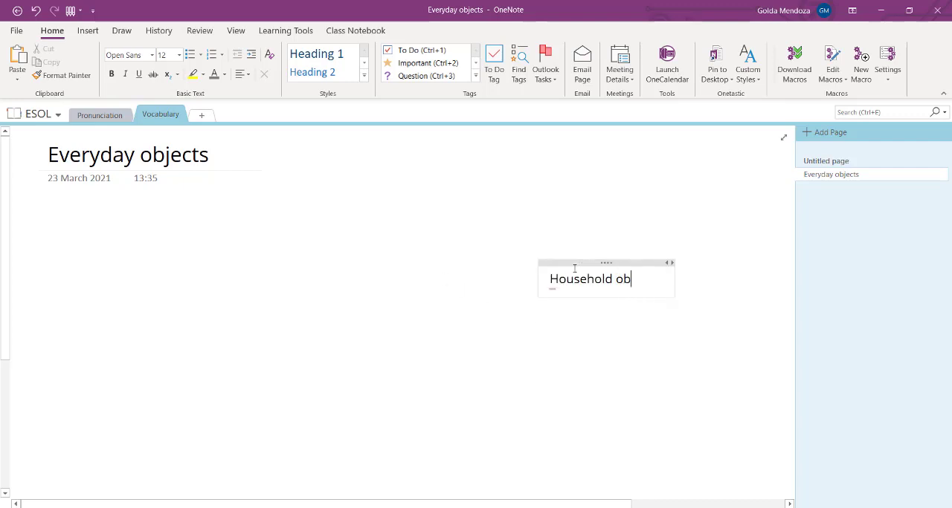
type("jects")
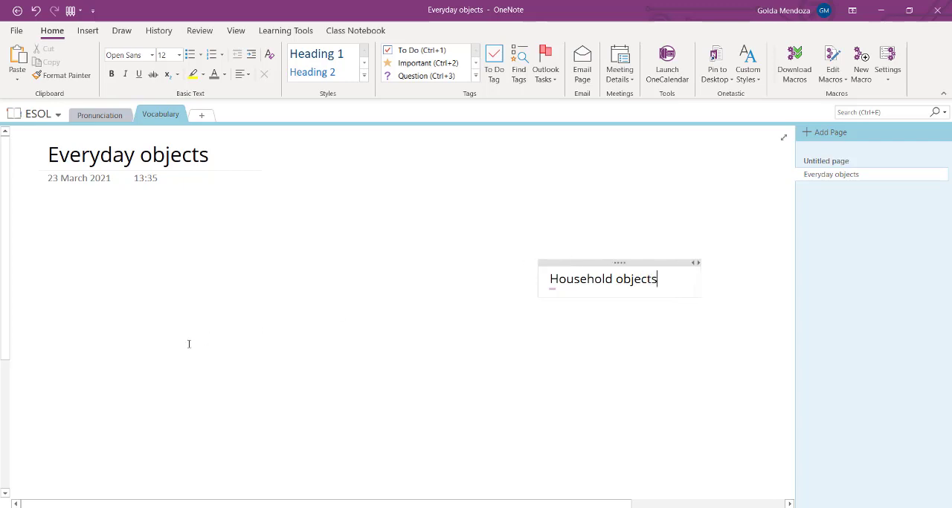
type("Ou")
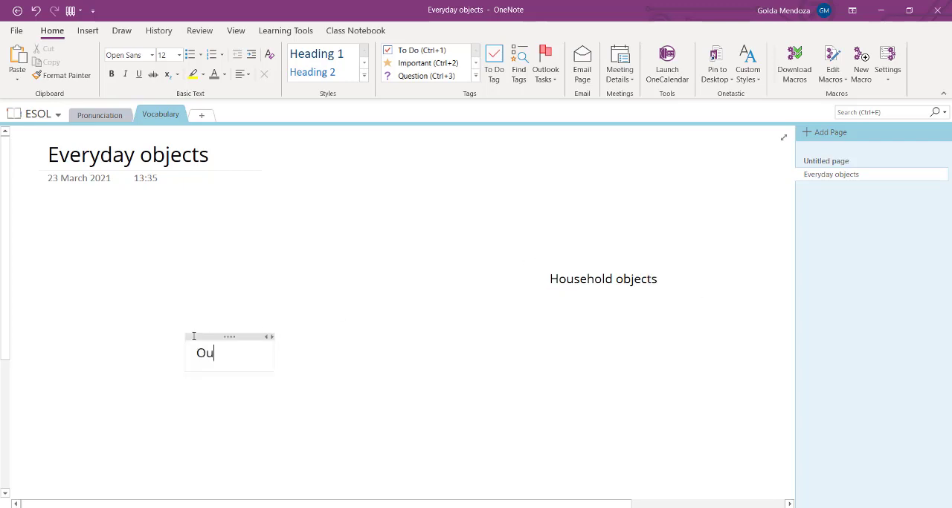
type("t in the street")
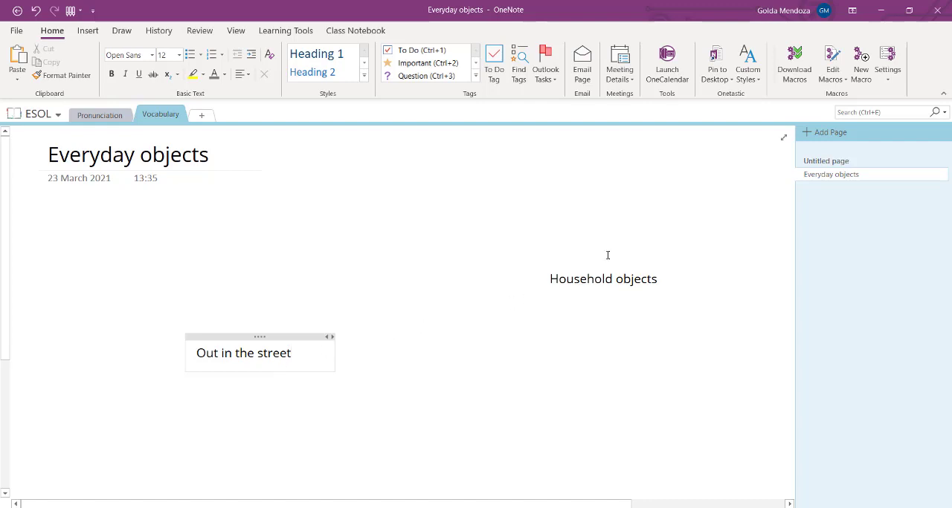
left_click_drag(583, 261, 268, 262)
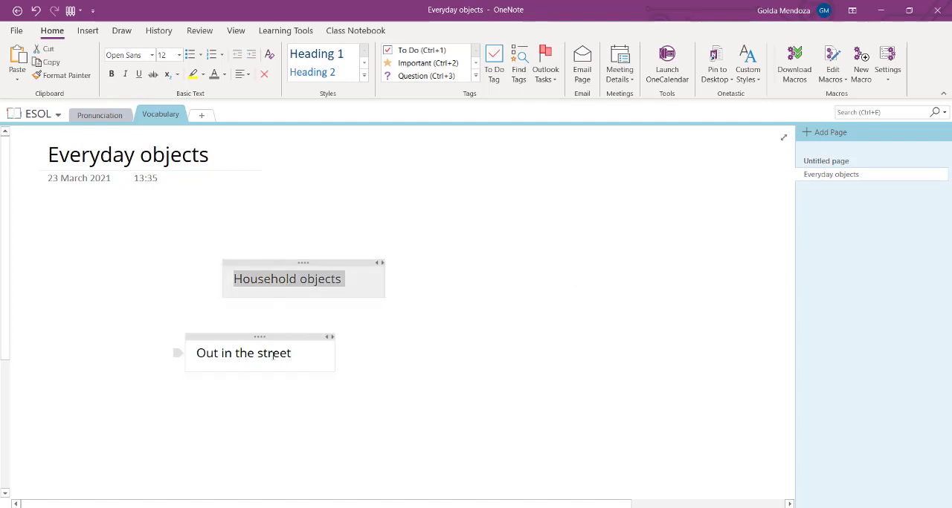
left_click_drag(285, 338, 553, 336)
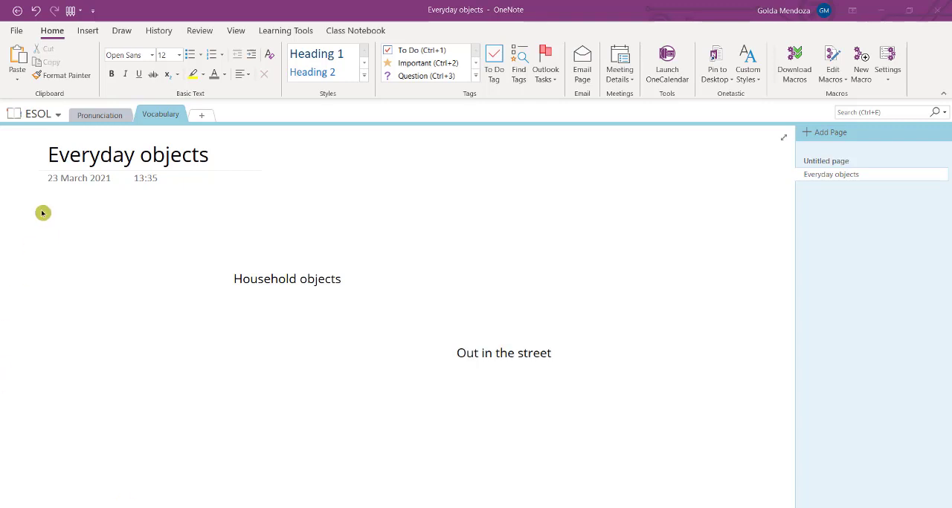
- Insert a table of 3 columns and 5 rows beside the notes and move it up beneath the page title
left_click(86, 35)
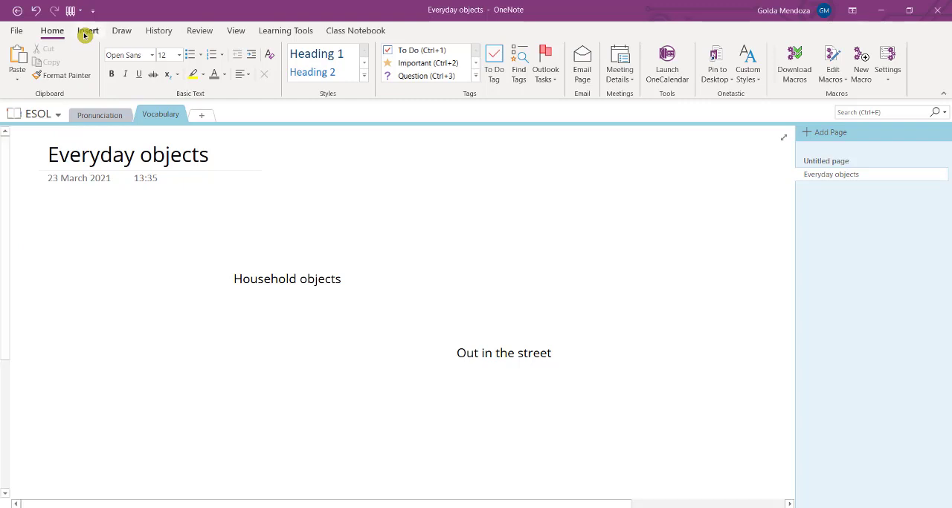
left_click(86, 35)
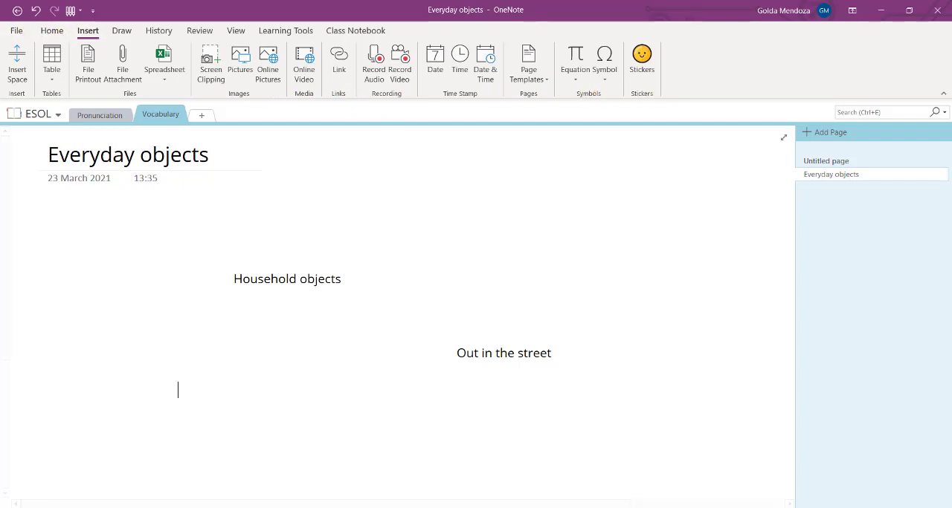
left_click(86, 297)
left_click(51, 77)
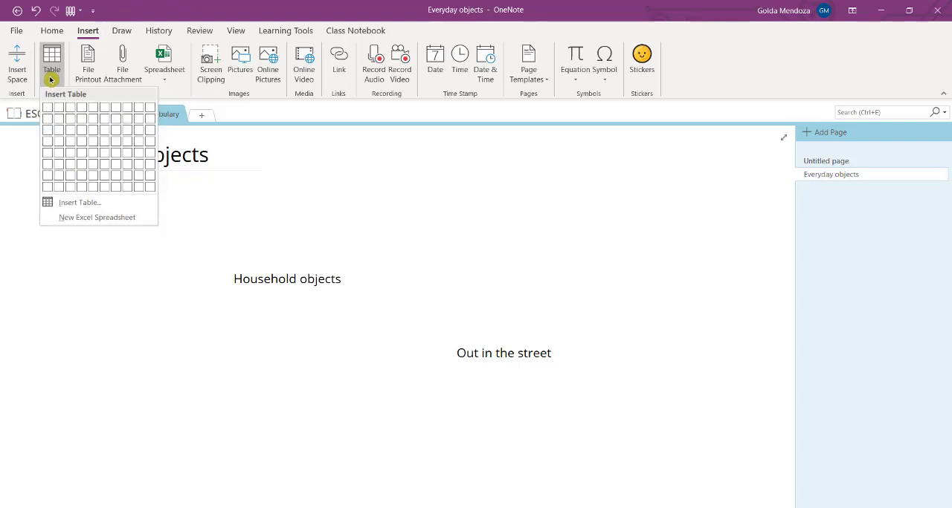
left_click(66, 152)
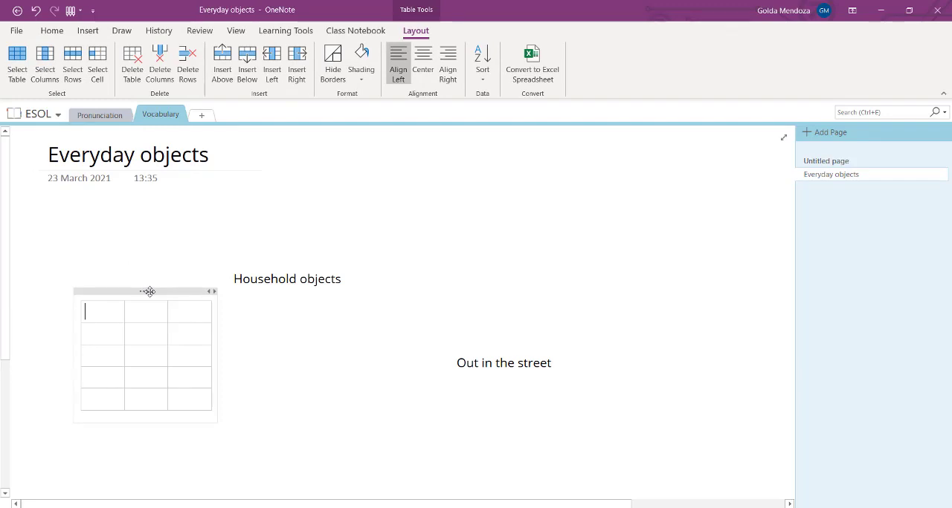
left_click_drag(148, 290, 122, 250)
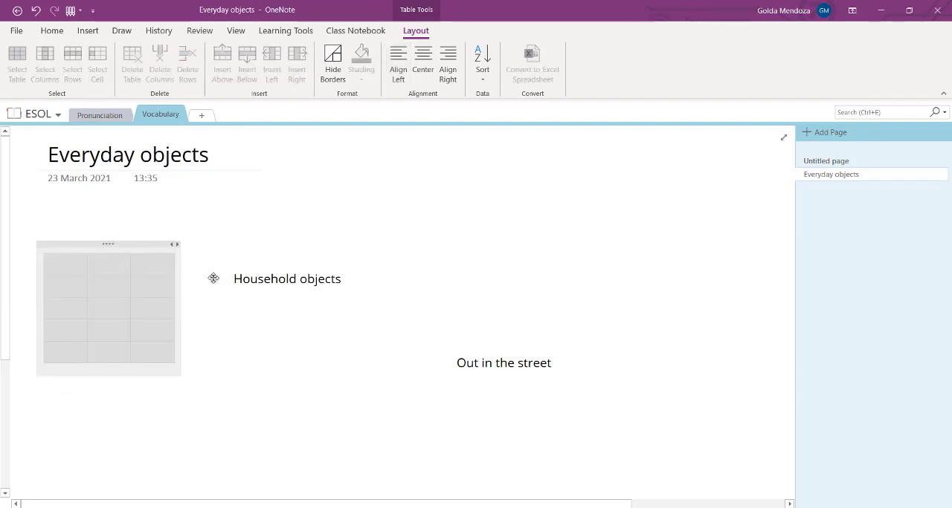
- Move the "Household objects" and "Out in the street" notes into the first two header cells of the table
left_click(144, 304)
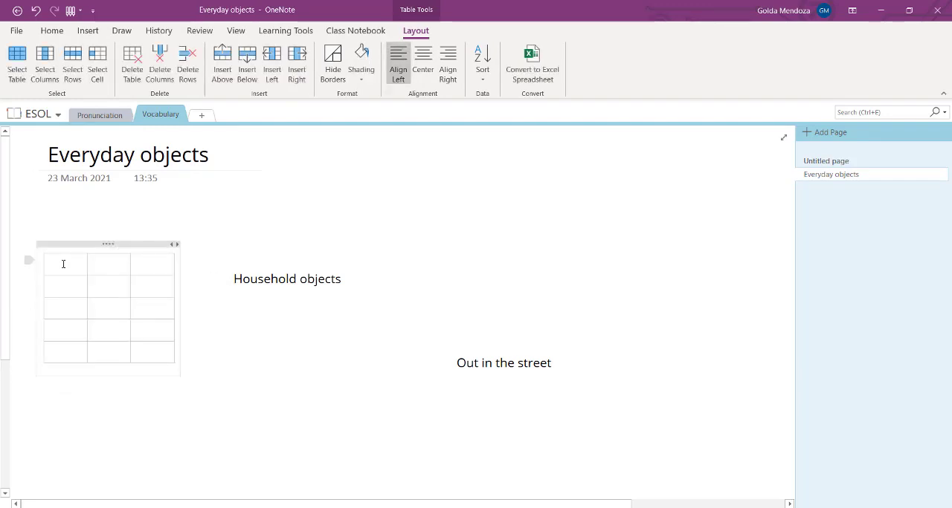
left_click_drag(214, 278, 66, 271)
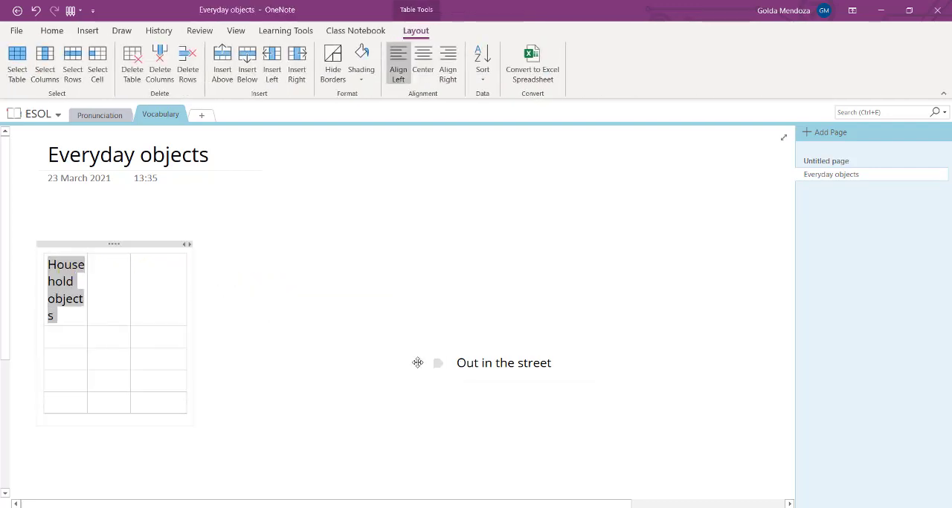
left_click_drag(418, 363, 101, 299)
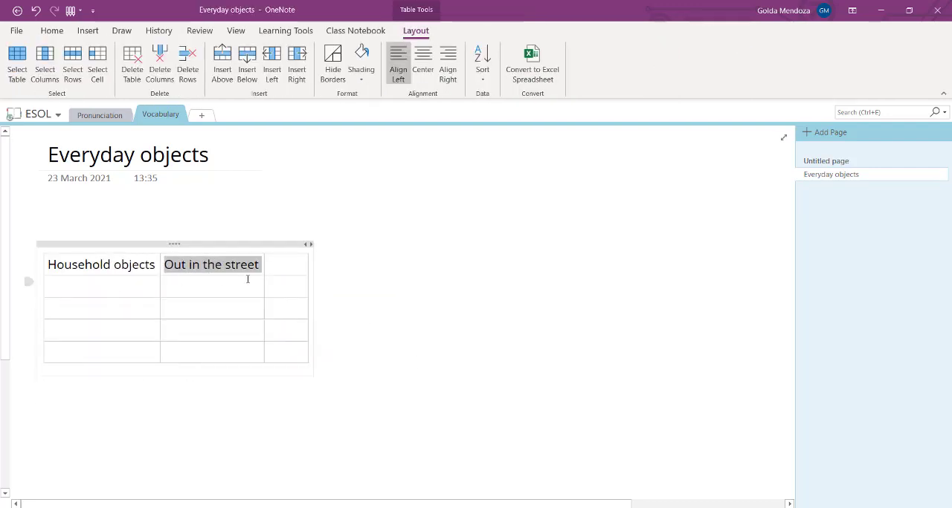
- Insert a file printout of The Dawn of Agriculture.docx below the table and review its beginning
left_click(575, 469)
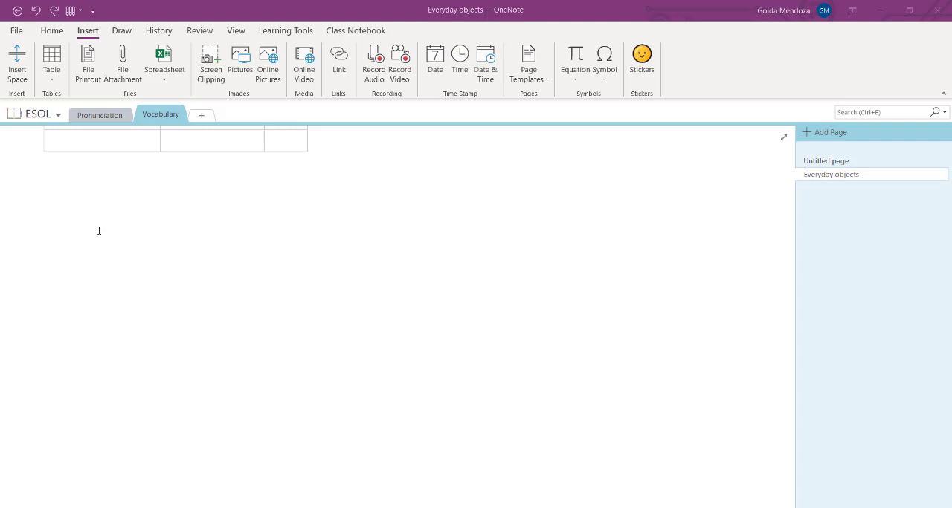
left_click(90, 66)
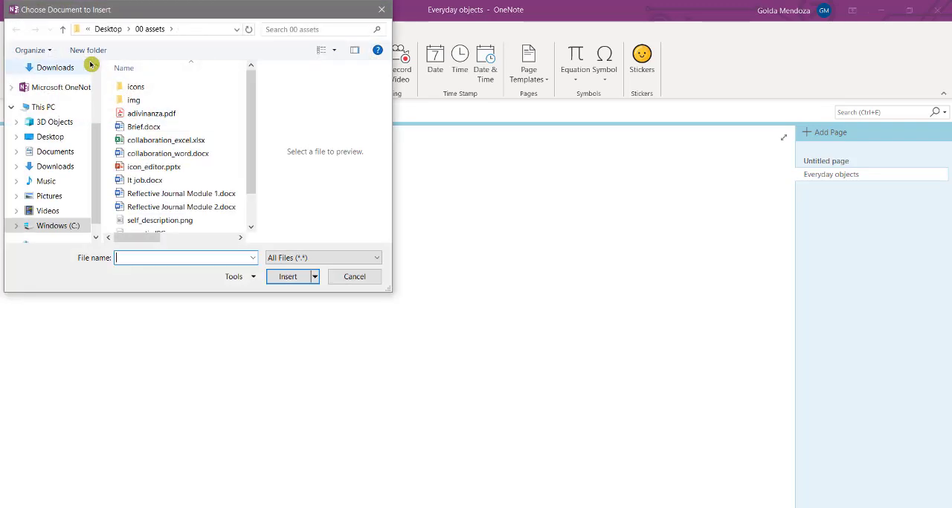
scroll(159, 208, "down", 1)
left_click(167, 214)
left_click(288, 283)
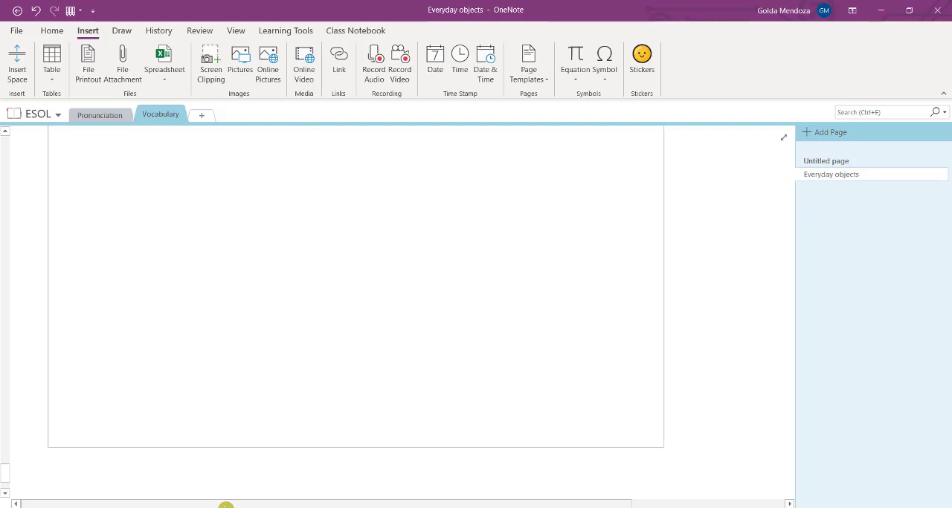
left_click_drag(5, 471, 21, 169)
scroll(101, 391, "up", 3)
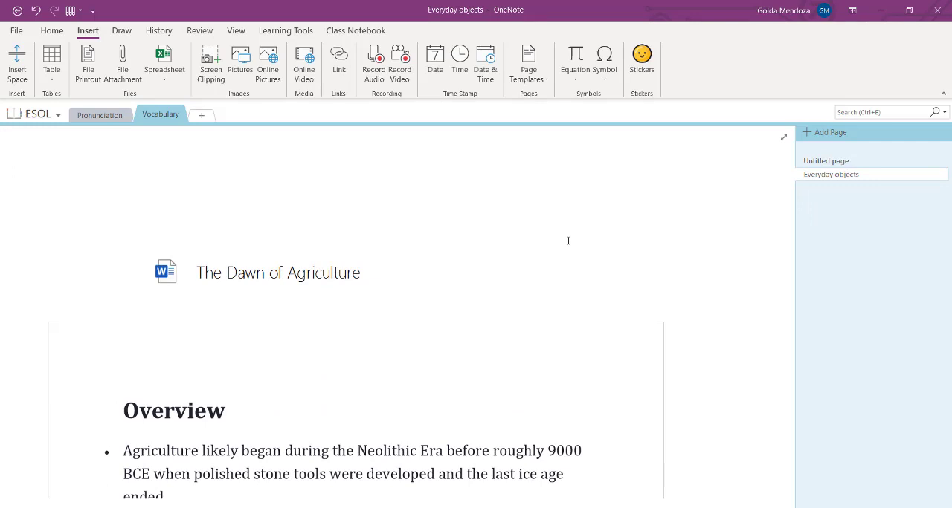
- Attach The Dawn of Agriculture.docx to the page as a file below the printout
left_click(122, 74)
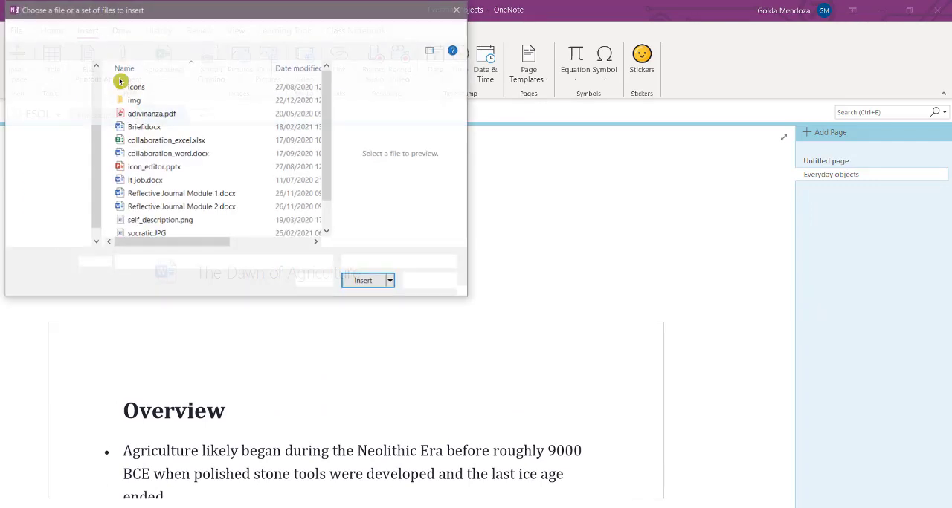
scroll(197, 209, "down", 1)
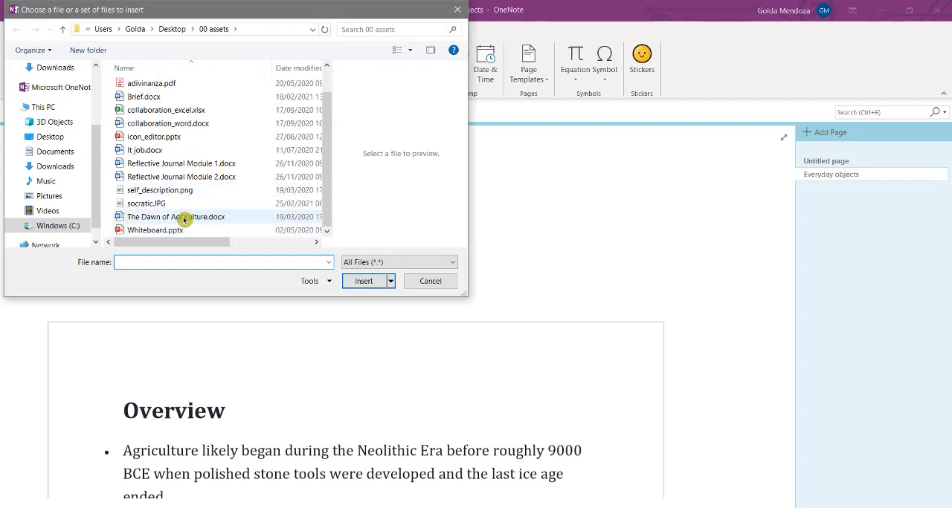
left_click(184, 217)
left_click(362, 283)
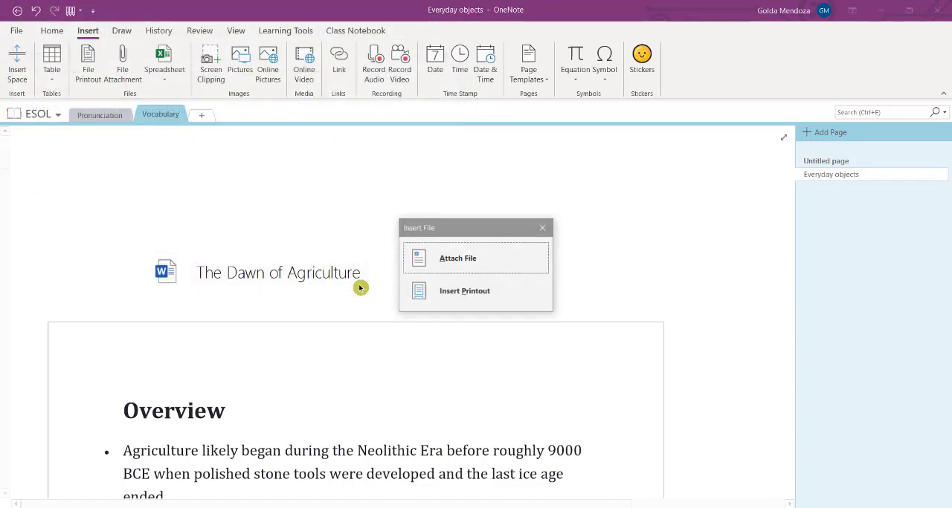
left_click(493, 260)
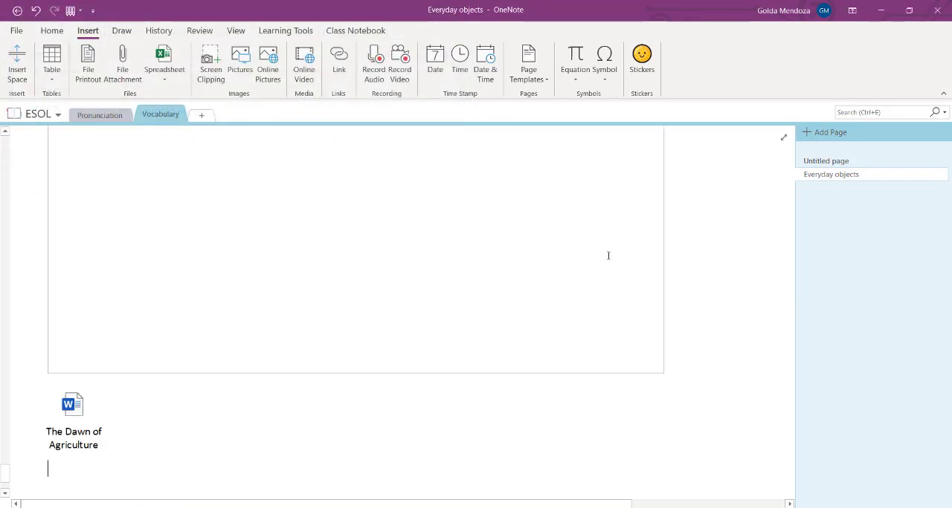
left_click_drag(72, 415, 316, 429)
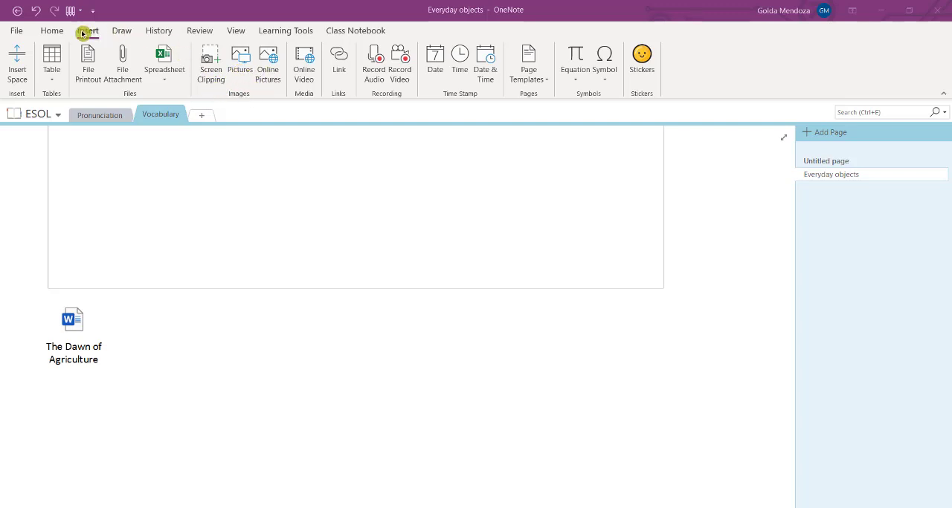
- Insert a screen clipping of the British Museum photo from the London web page and move it closer to the attached file
left_click(211, 65)
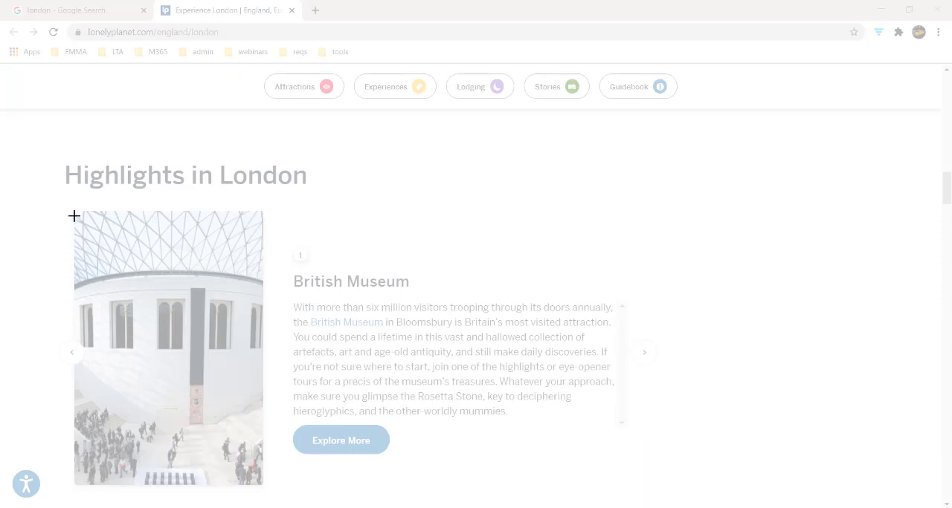
left_click_drag(75, 215, 260, 481)
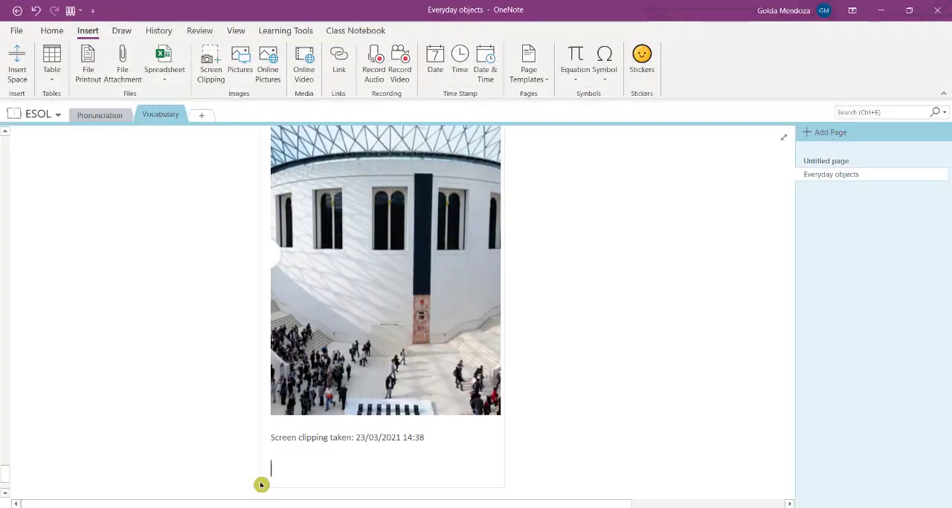
scroll(199, 439, "up", 4)
scroll(201, 434, "down", 1)
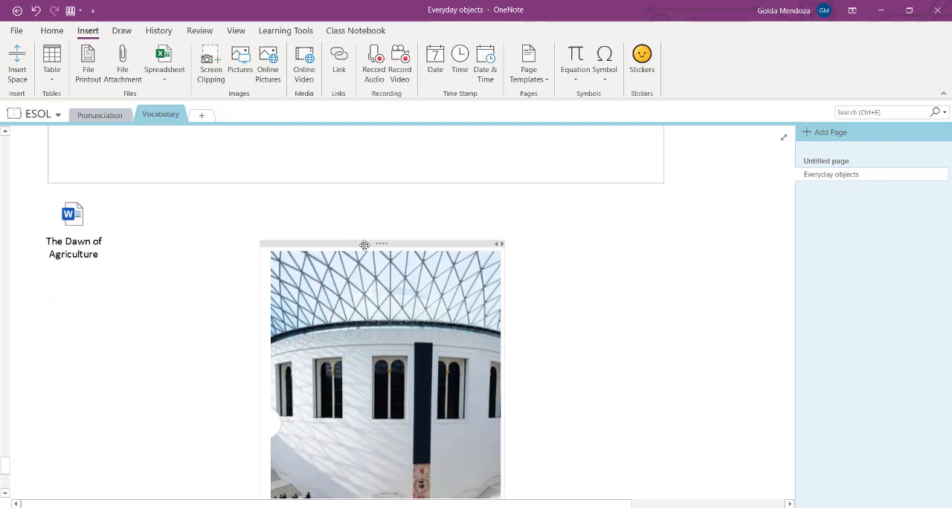
left_click_drag(365, 244, 232, 242)
scroll(537, 242, "down", 1)
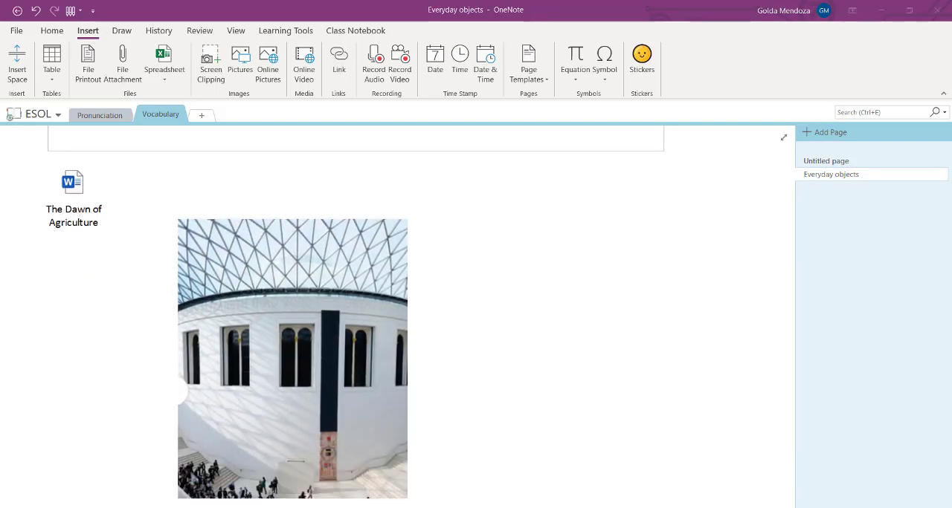
- Insert the picture humm.jpg from the thinglink folder beside the museum clipping
left_click(241, 69)
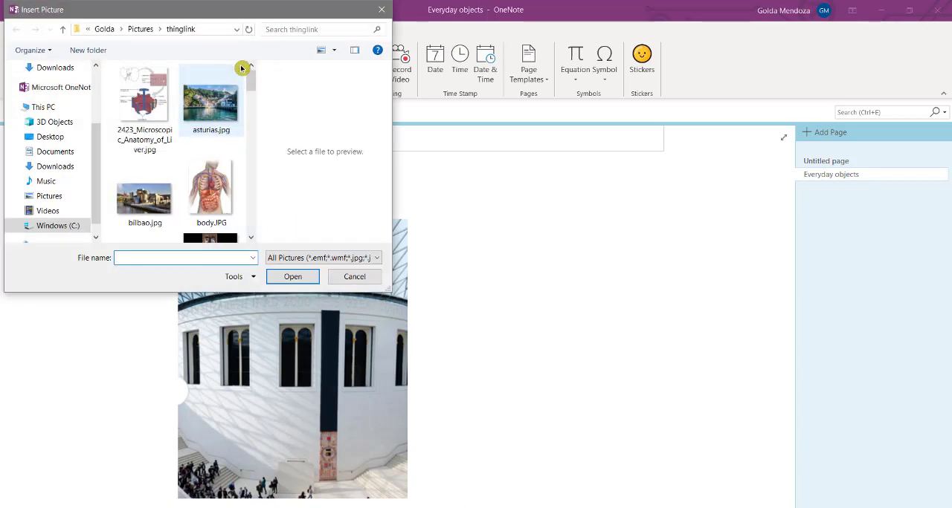
scroll(208, 170, "down", 5)
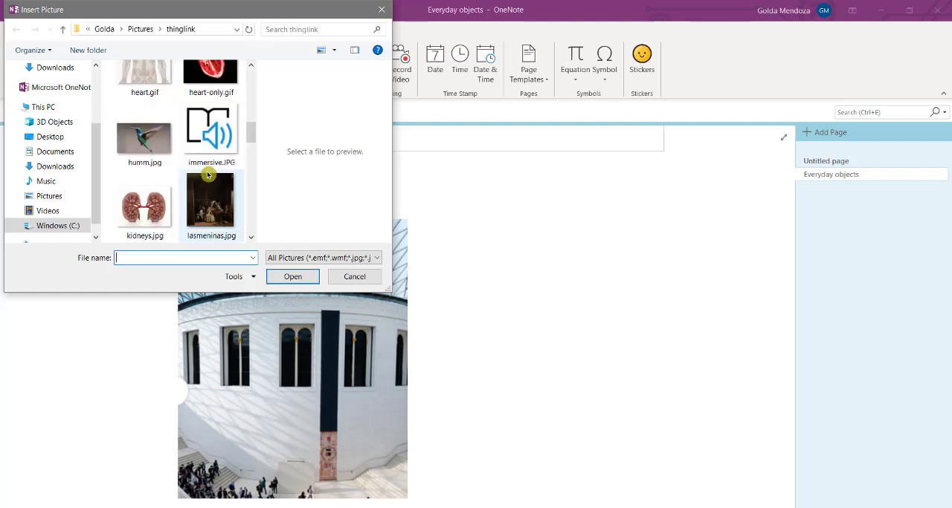
left_click(144, 138)
left_click(289, 277)
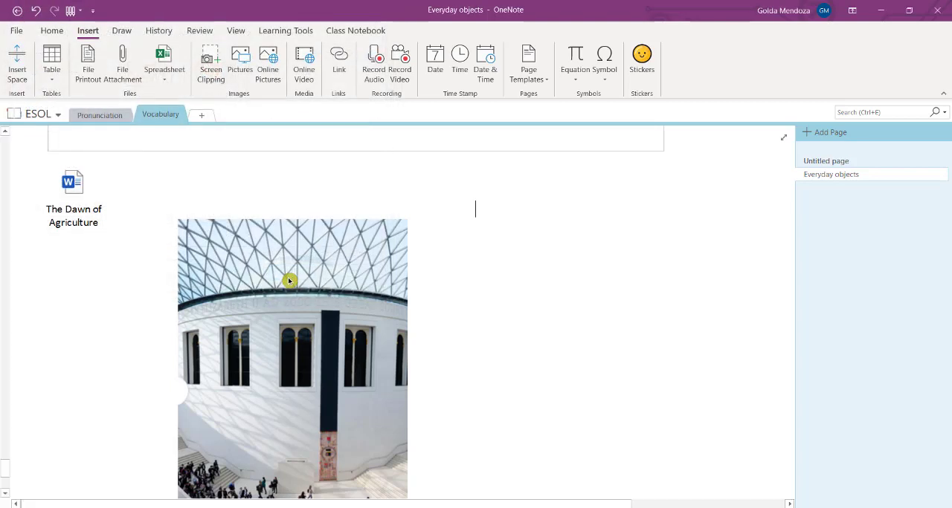
- Insert an online picture of a soccer ball from the Soccer category beside the museum clipping
scroll(467, 460, "down", 3)
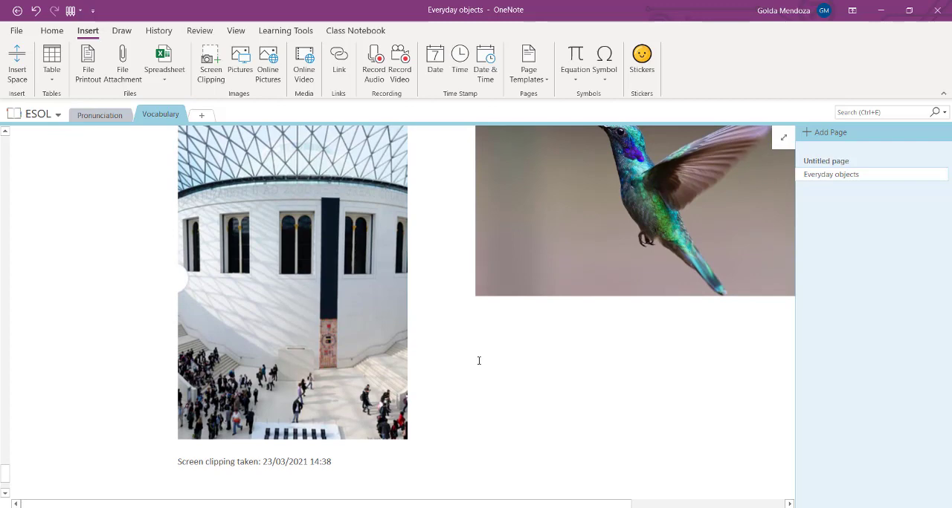
left_click(274, 71)
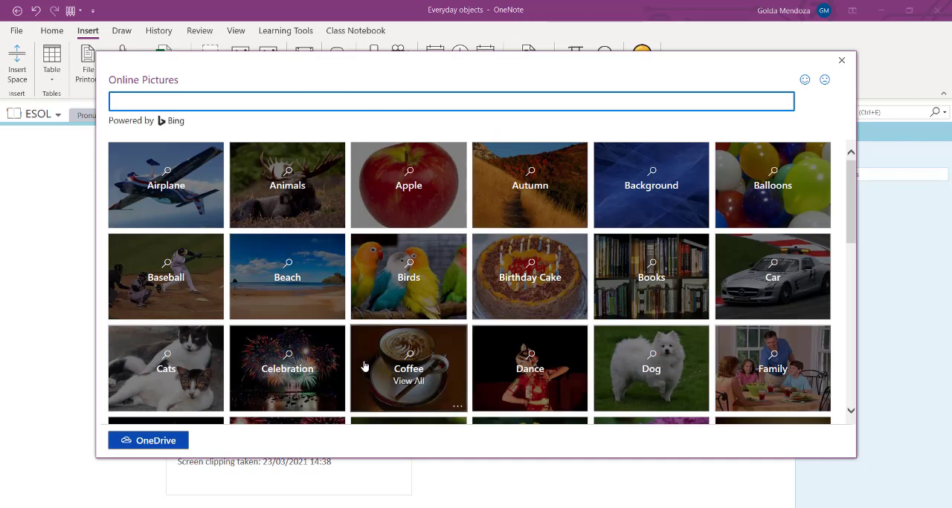
scroll(364, 366, "down", 5)
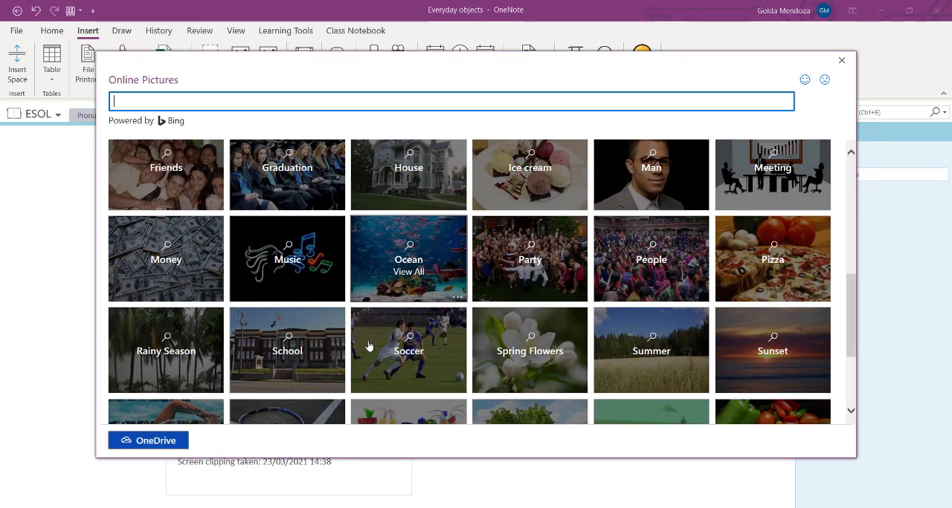
left_click(396, 365)
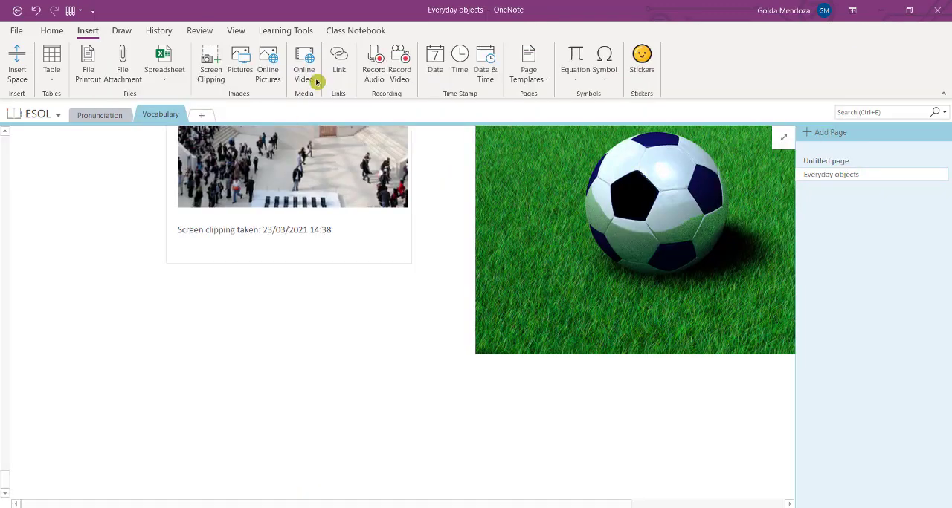
left_click(340, 64)
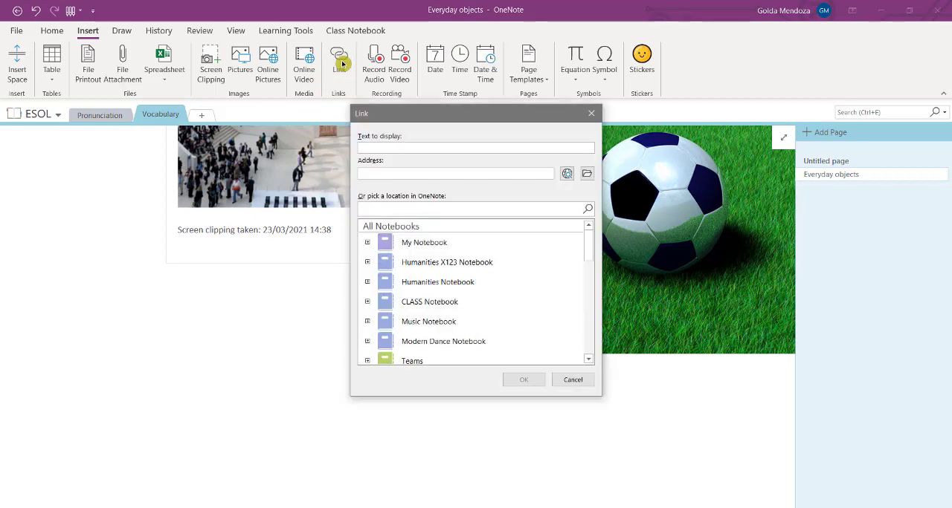
left_click(377, 172)
type("https://www.lonelyplanet.com/england/london")
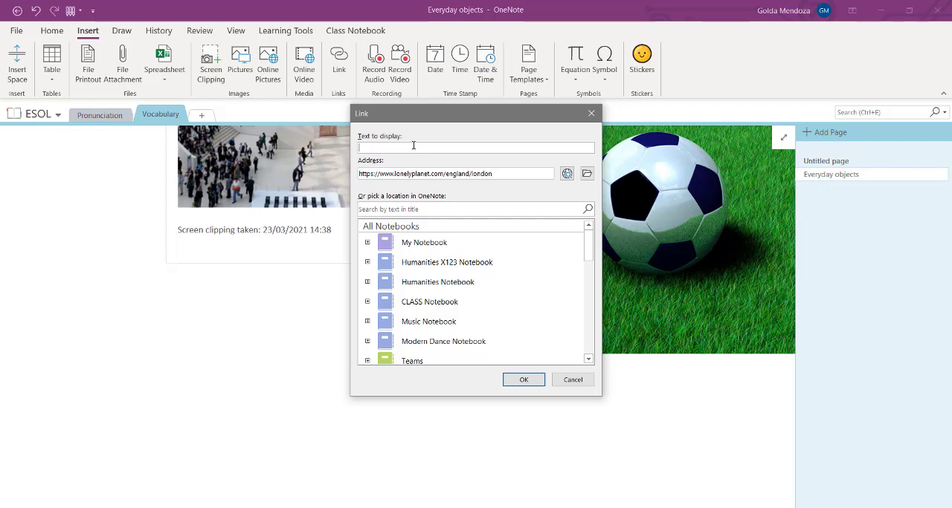
type("London")
left_click(523, 380)
left_click(286, 401)
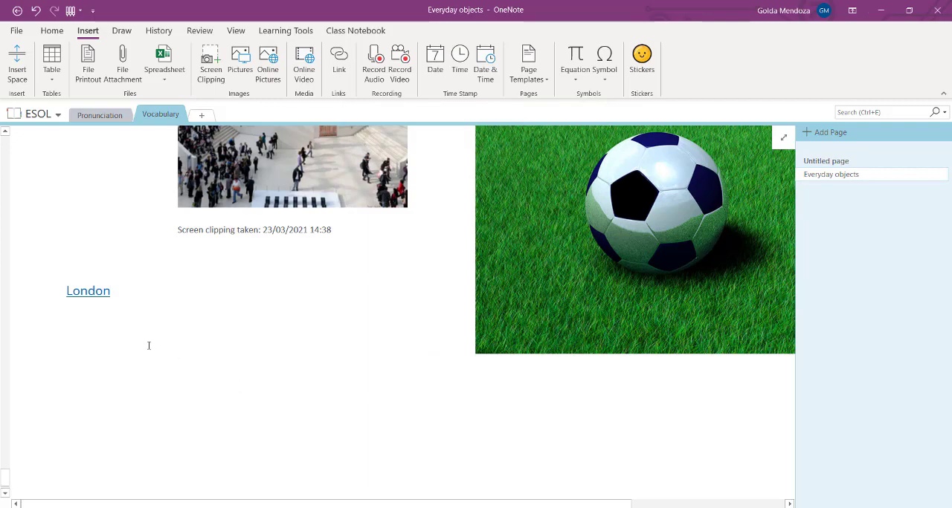
left_click(95, 295)
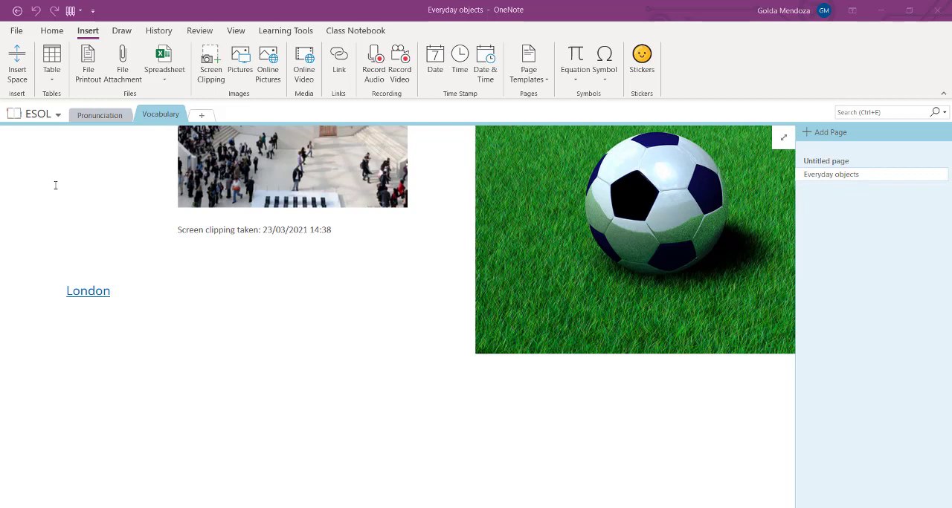
right_click(147, 117)
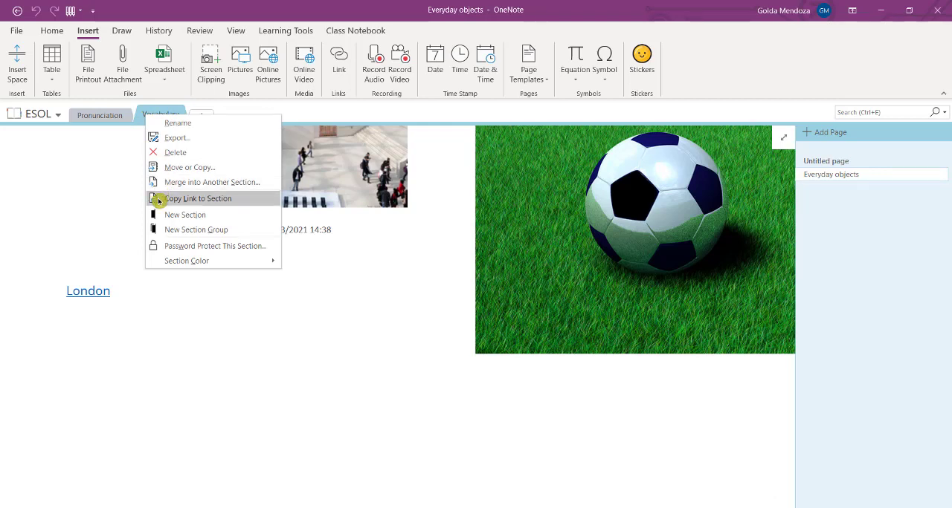
left_click(207, 307)
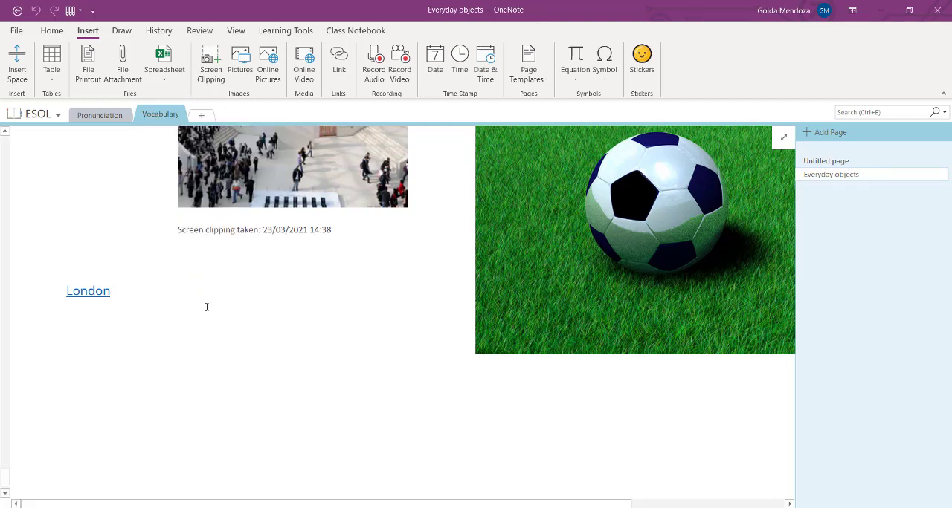
right_click(848, 178)
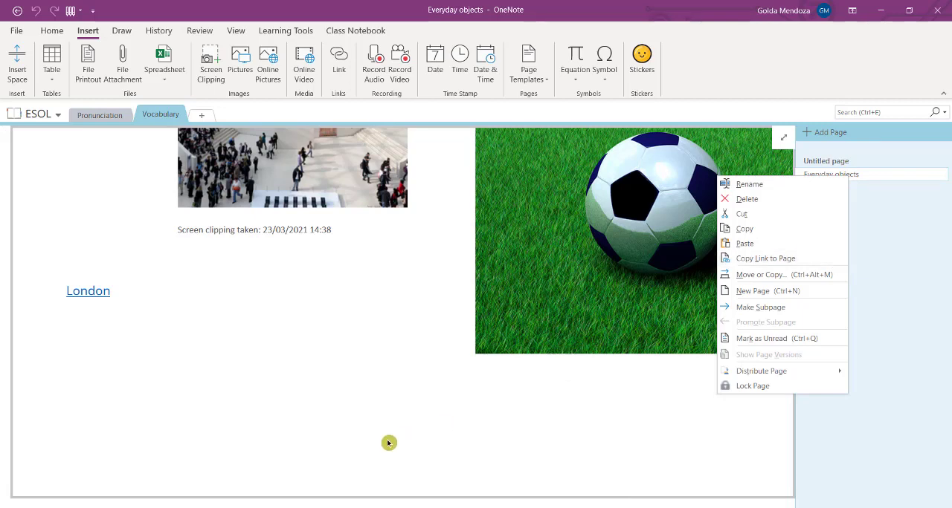
left_click(320, 414)
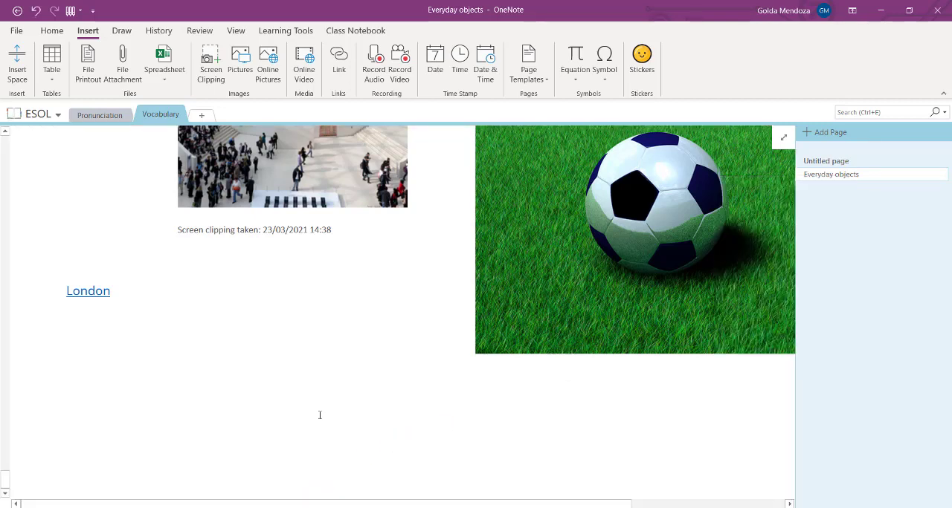
- Copy the link to the Hard TH page in the Pronunciation section
left_click(99, 115)
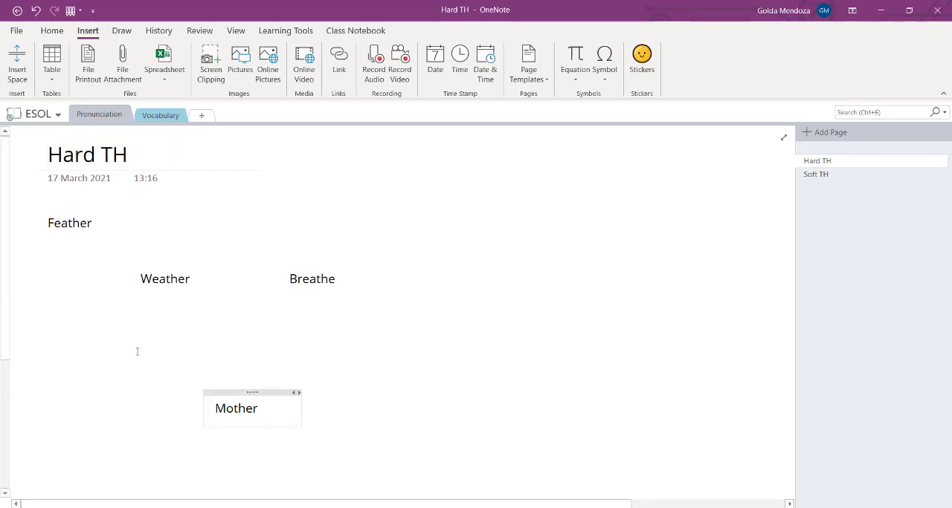
right_click(905, 165)
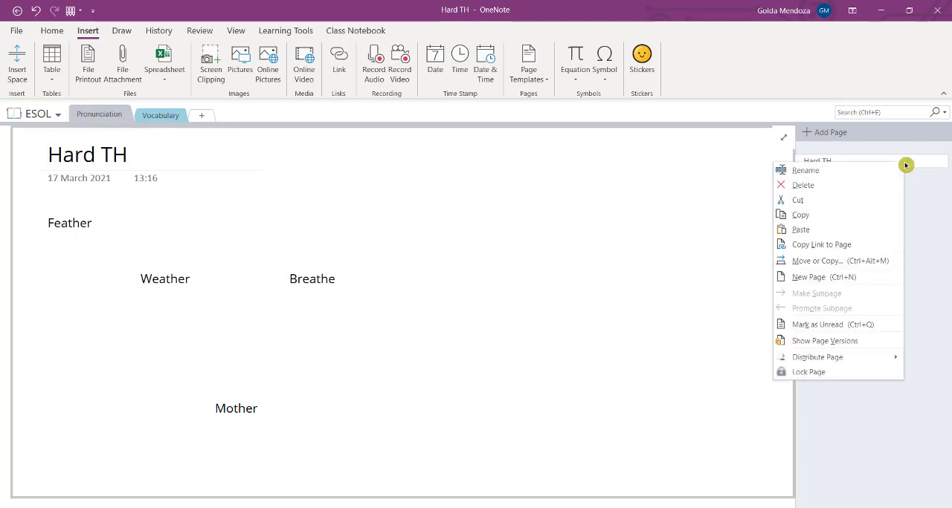
left_click(891, 244)
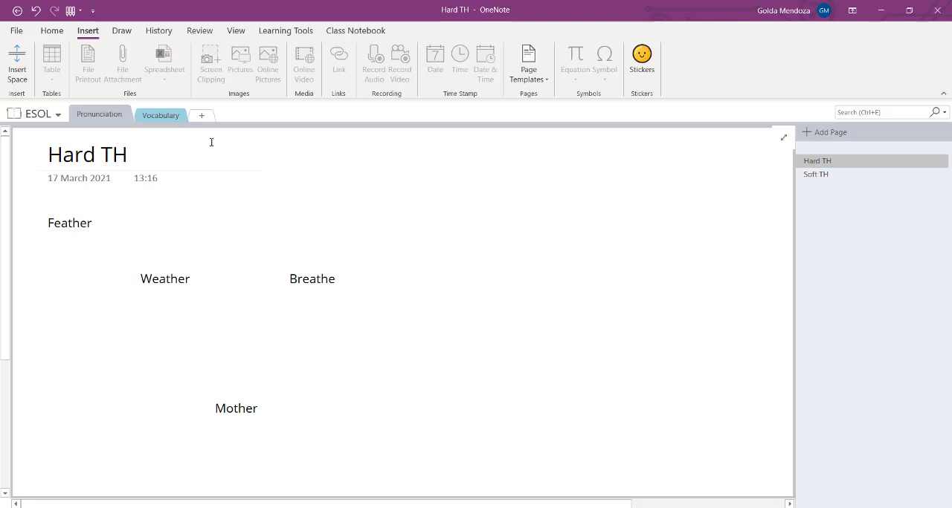
- Insert the copied page link as "Hard TH" below the London link on the Everyday objects page, test it and return
left_click(174, 116)
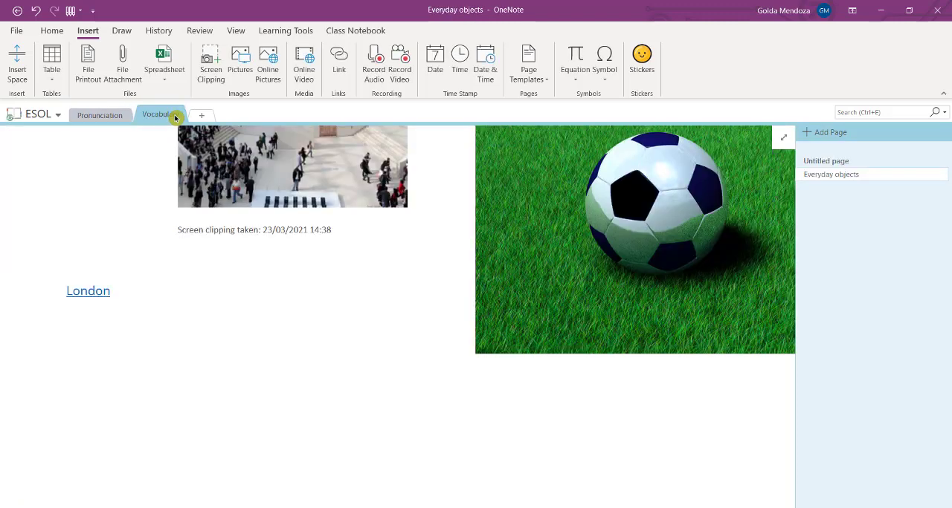
left_click(268, 351)
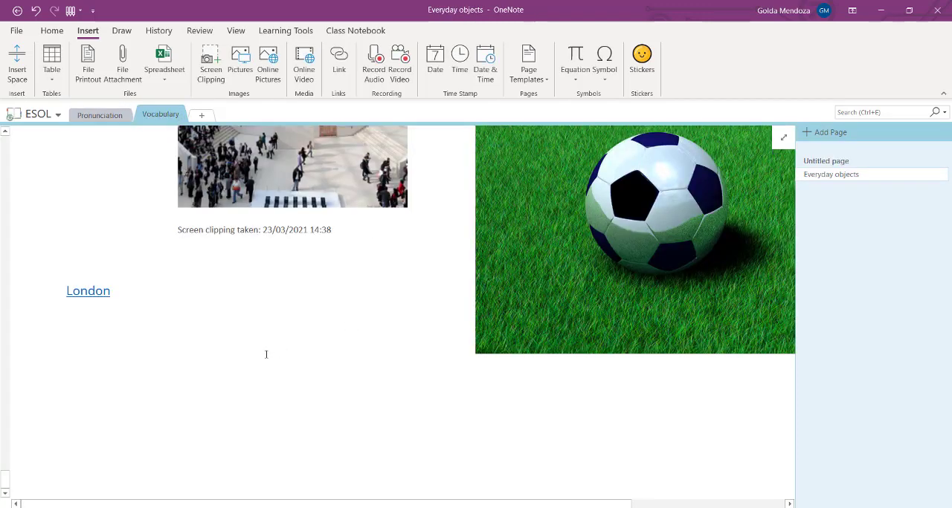
left_click(335, 74)
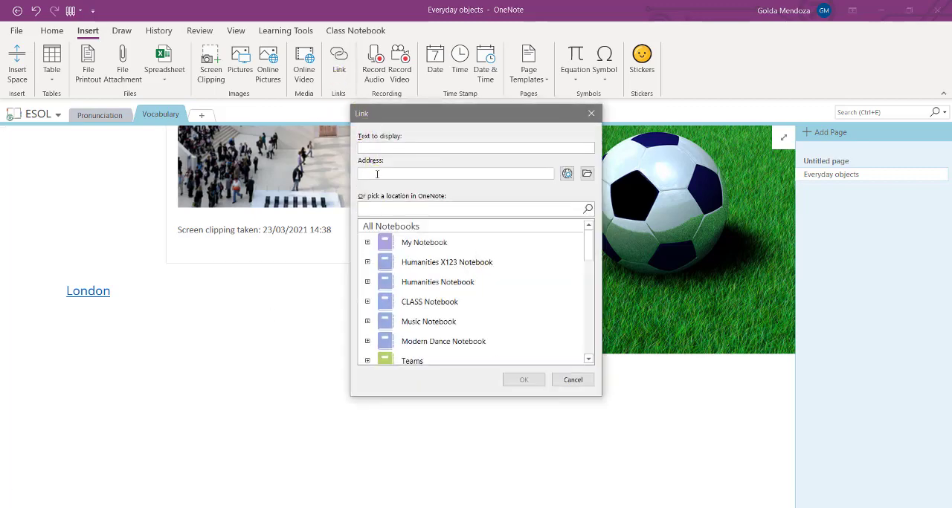
key("ctrl+v")
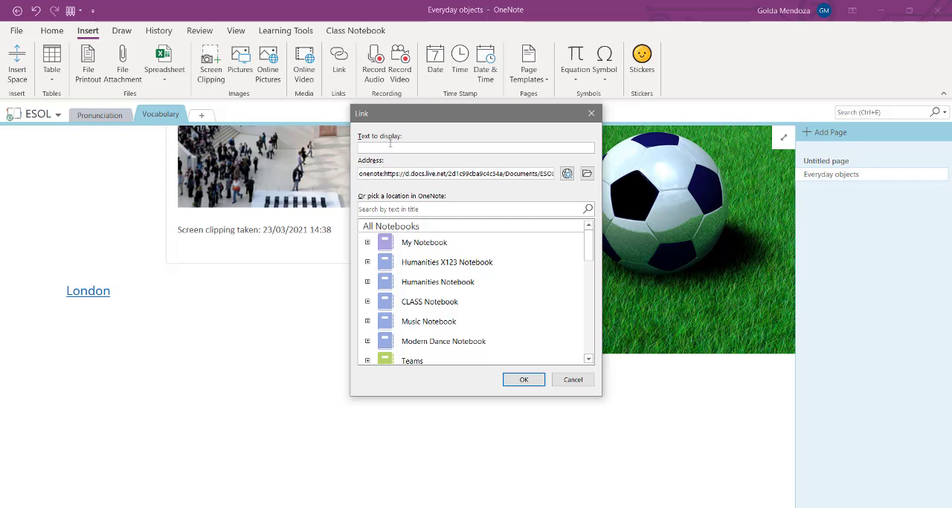
type("Hard Th")
left_click(510, 382)
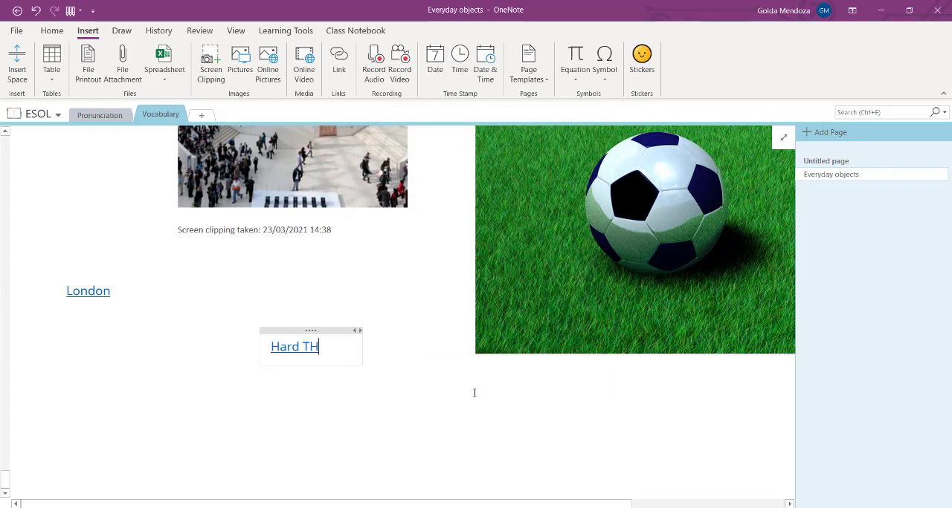
left_click(365, 439)
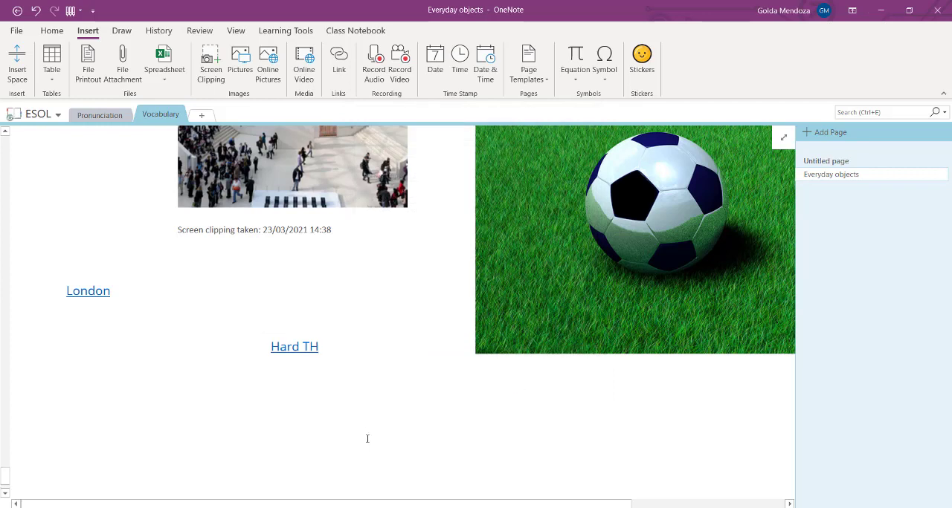
left_click(307, 347)
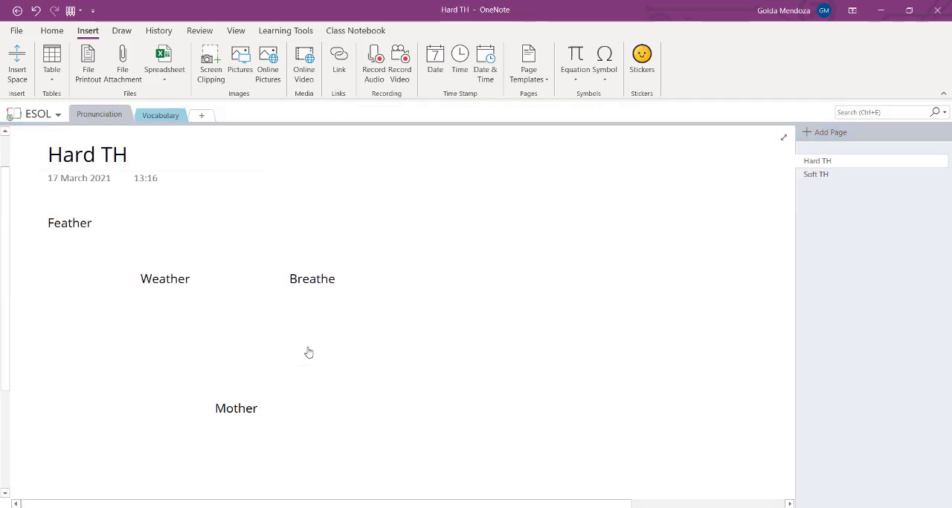
key("alt+Left")
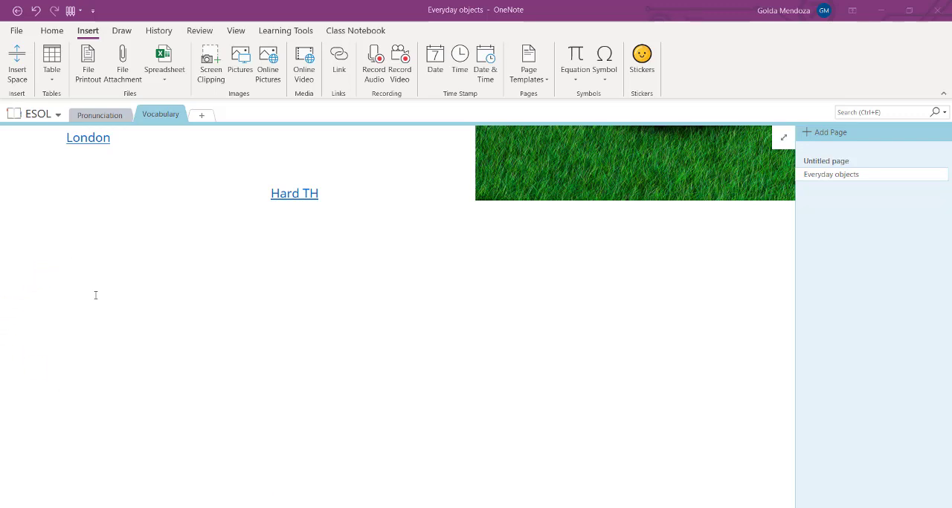
left_click(305, 67)
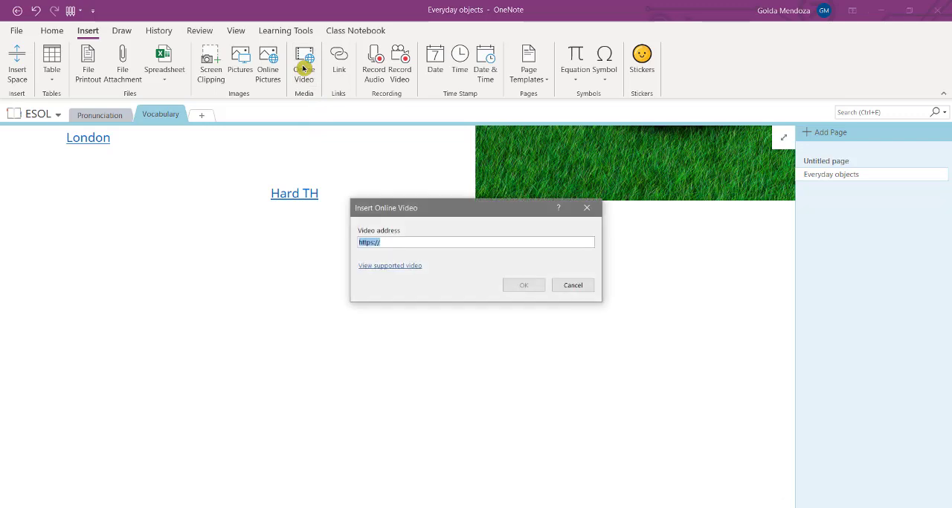
key("ctrl+v")
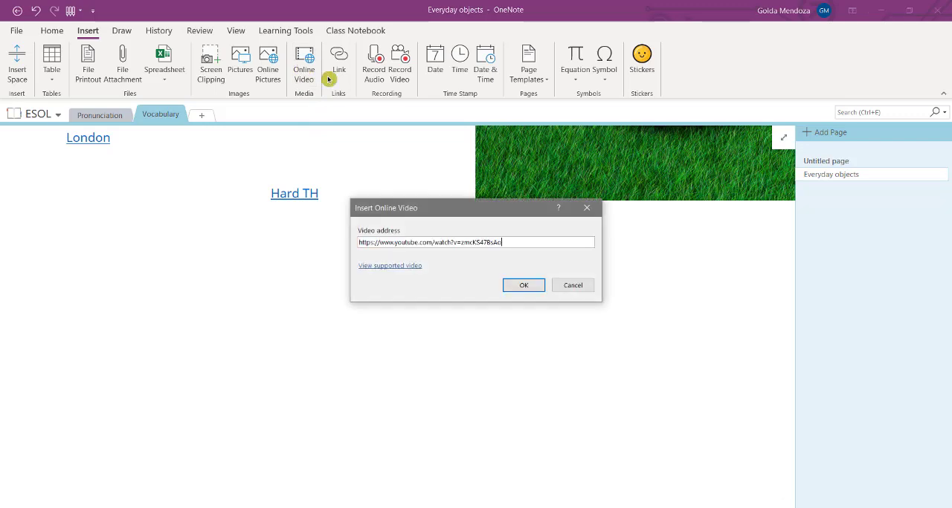
left_click(529, 287)
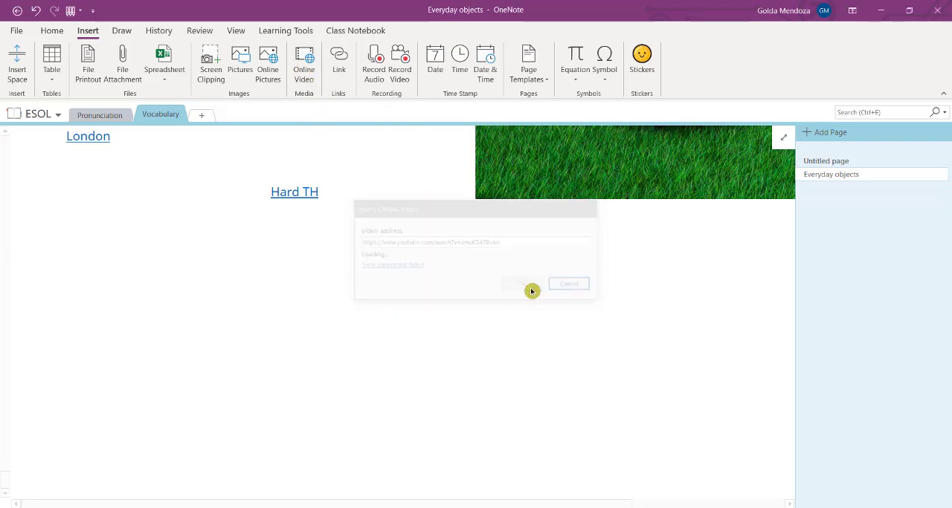
left_click_drag(444, 250, 350, 195)
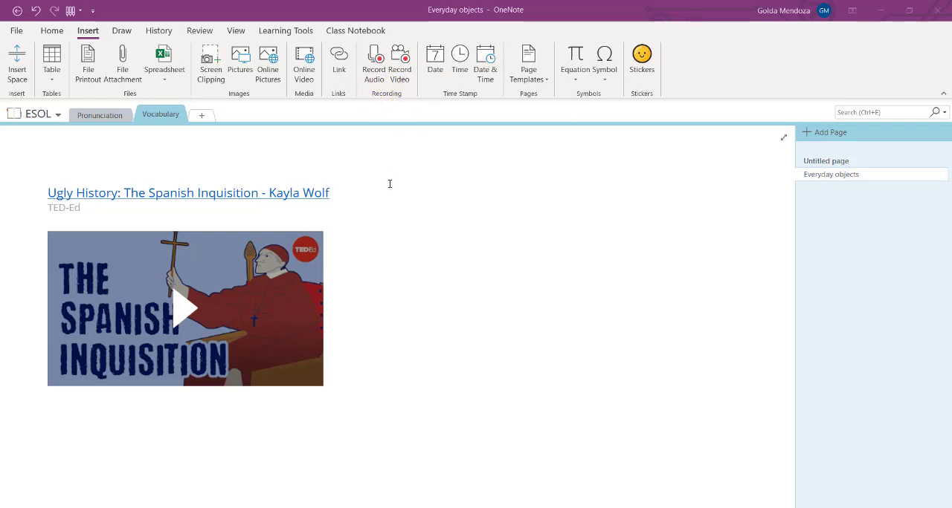
- Record a short audio clip beside the Spanish Inquisition video and play it back
left_click(376, 71)
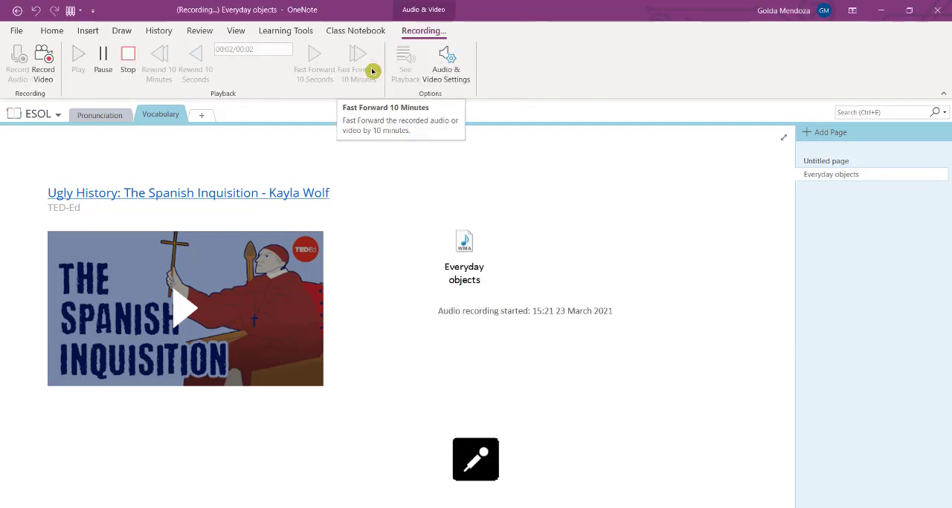
left_click(127, 59)
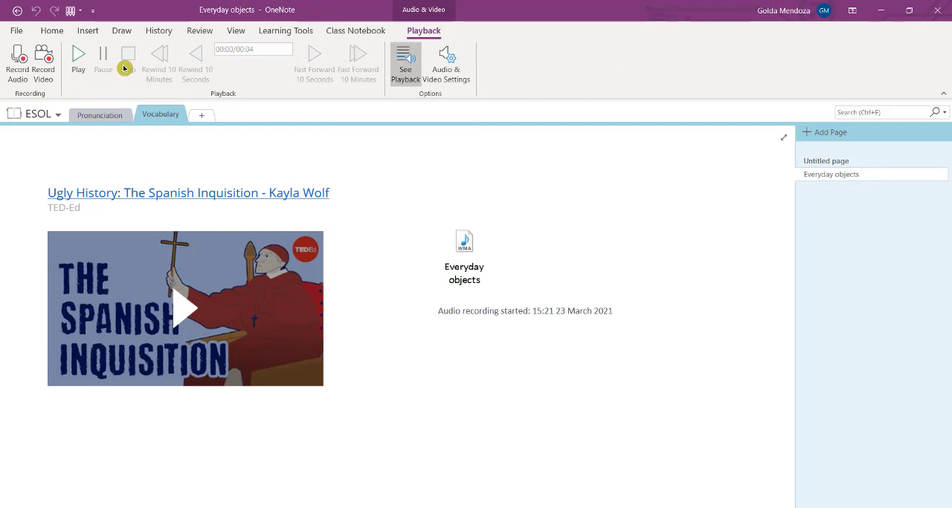
left_click(84, 58)
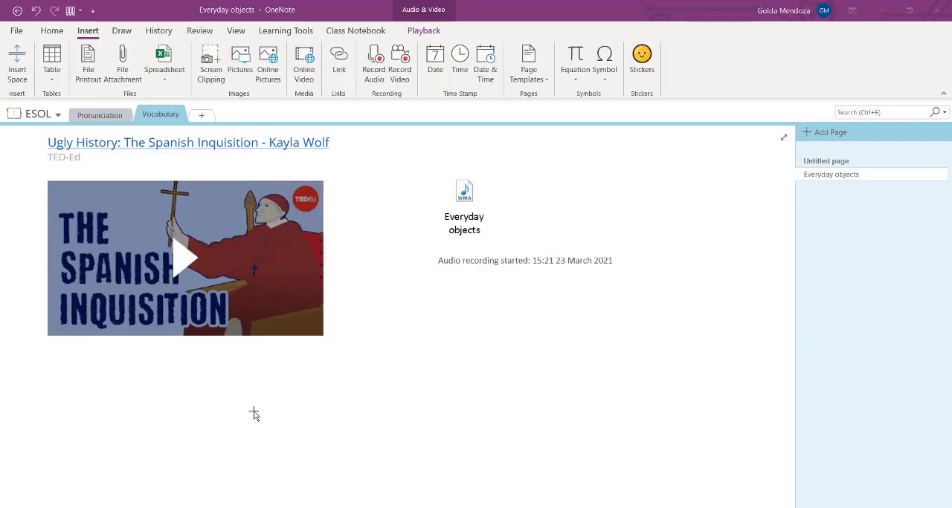
- Handwrite "Hello!" with the red pen below the audio recording and view the pen's color and thickness options
left_click(119, 34)
left_click(119, 35)
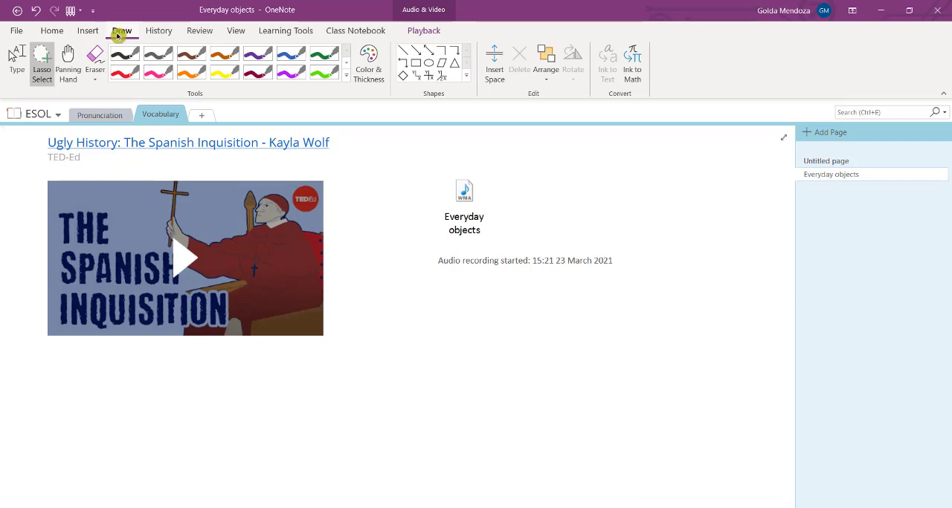
left_click(125, 72)
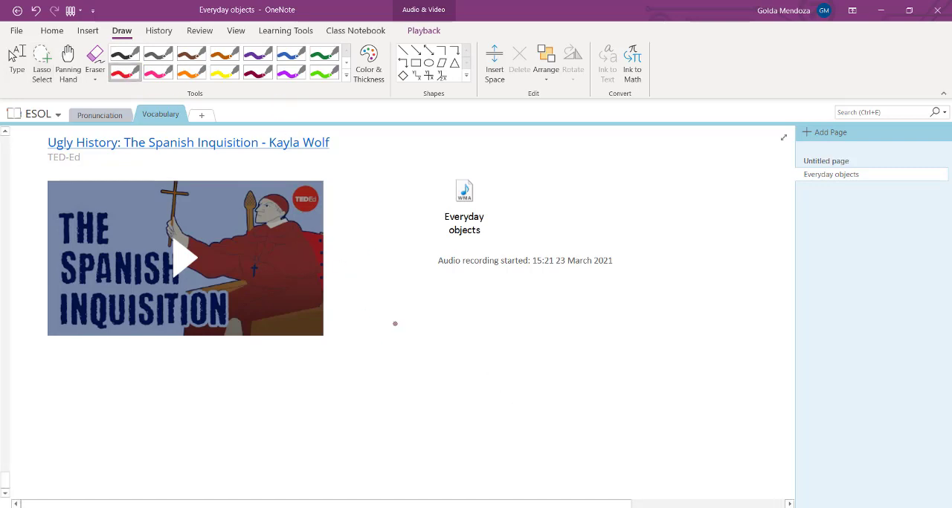
mouse_move(395, 315)
left_mouse_down()
mouse_move(395, 360)
mouse_move(420, 333)
mouse_move(418, 357)
left_mouse_up()
mouse_move(422, 343)
left_mouse_down()
mouse_move(438, 340)
mouse_move(440, 356)
left_mouse_up()
left_click_drag(455, 317, 452, 355)
mouse_move(464, 312)
left_mouse_down()
mouse_move(461, 354)
mouse_move(479, 334)
mouse_move(491, 342)
left_mouse_up()
left_click(492, 355)
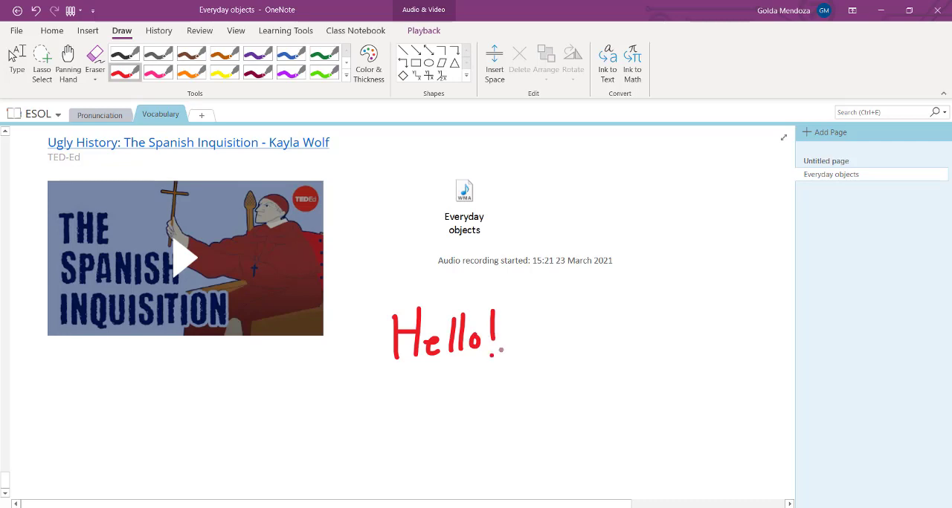
left_click(368, 59)
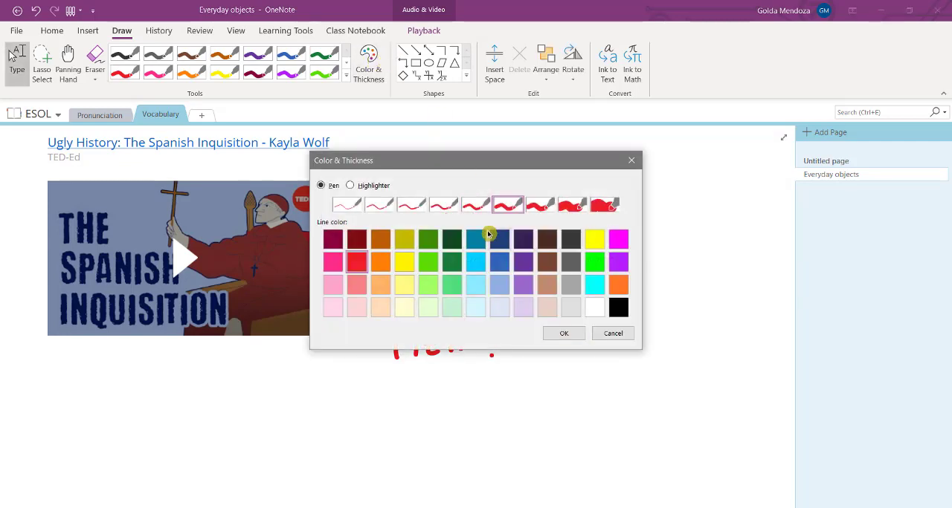
left_click(611, 336)
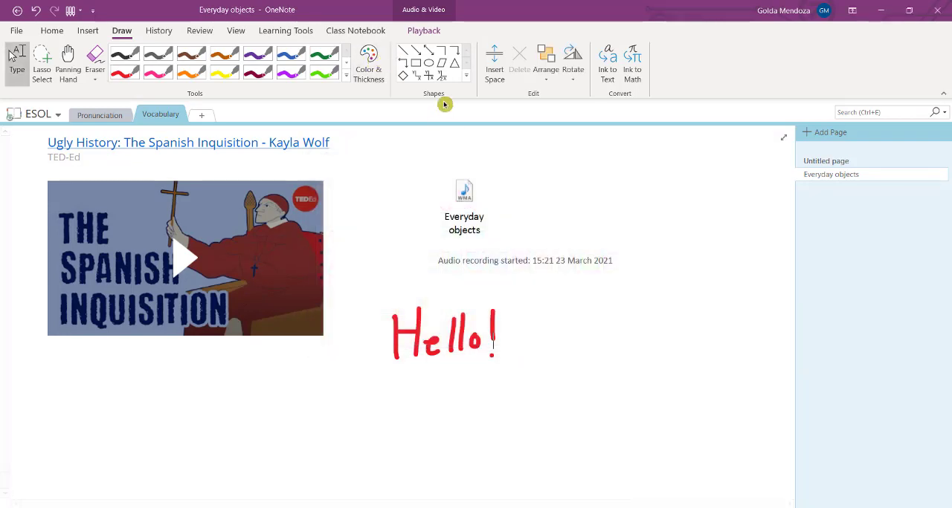
- Erase the red "Hello!" ink and handwrite the expression (a + b)³ in black below the audio recording
left_click(95, 52)
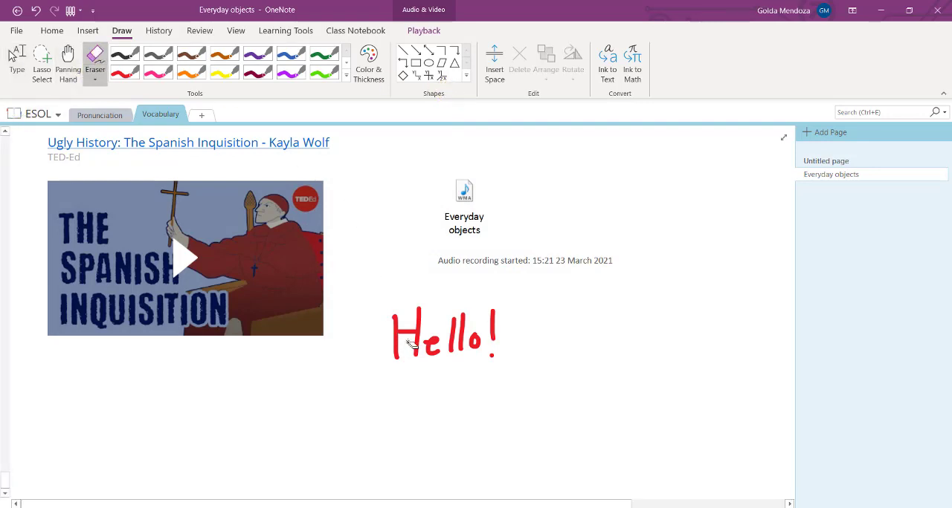
left_click_drag(446, 339, 497, 352)
left_click(125, 54)
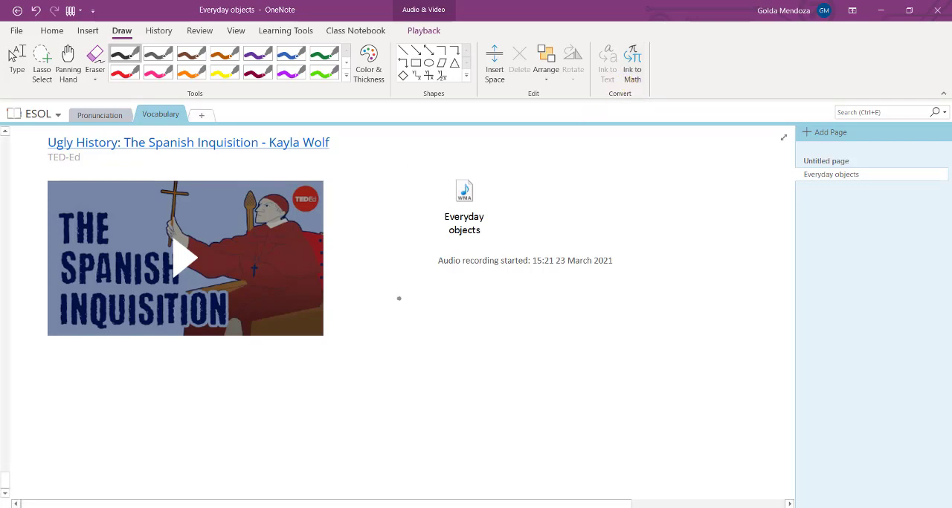
left_click_drag(437, 299, 407, 366)
left_click_drag(450, 336, 454, 352)
mouse_move(480, 324)
left_mouse_down()
mouse_move(479, 348)
mouse_move(488, 335)
left_mouse_up()
mouse_move(513, 303)
left_mouse_down()
mouse_move(527, 339)
mouse_move(512, 347)
mouse_move(551, 355)
left_mouse_up()
left_click_drag(565, 299, 565, 318)
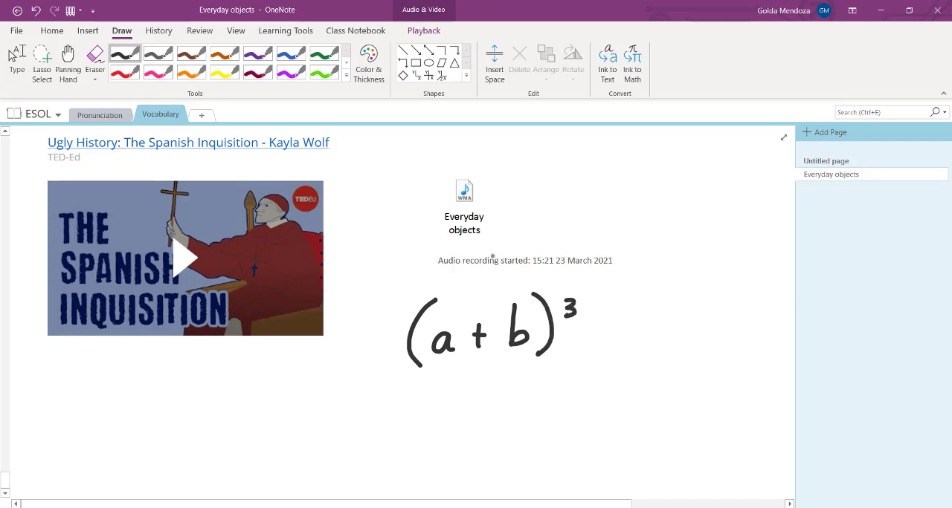
- Lasso the handwritten (a + b)³, convert it with Ink to Math and insert it as a typed equation
left_click(42, 64)
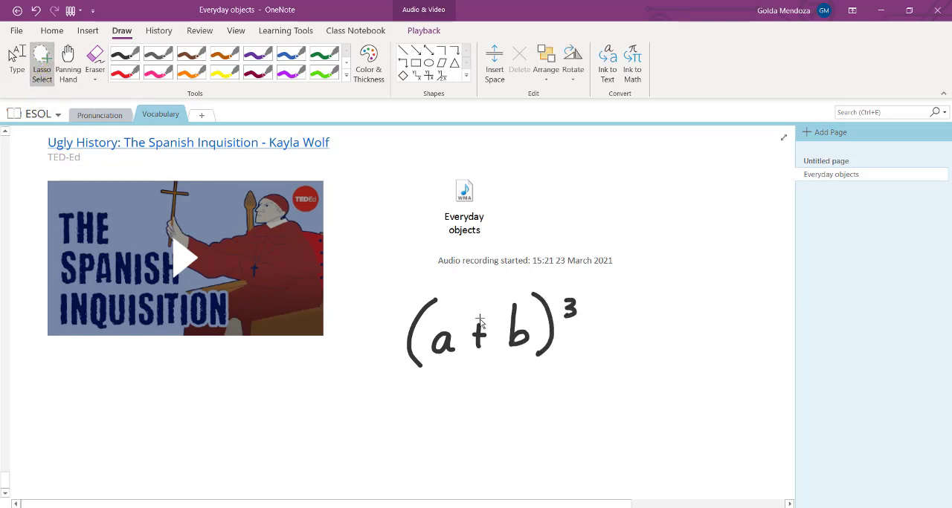
mouse_move(493, 273)
left_mouse_down()
mouse_move(394, 350)
mouse_move(587, 361)
mouse_move(520, 269)
mouse_move(481, 276)
mouse_move(488, 274)
left_mouse_up()
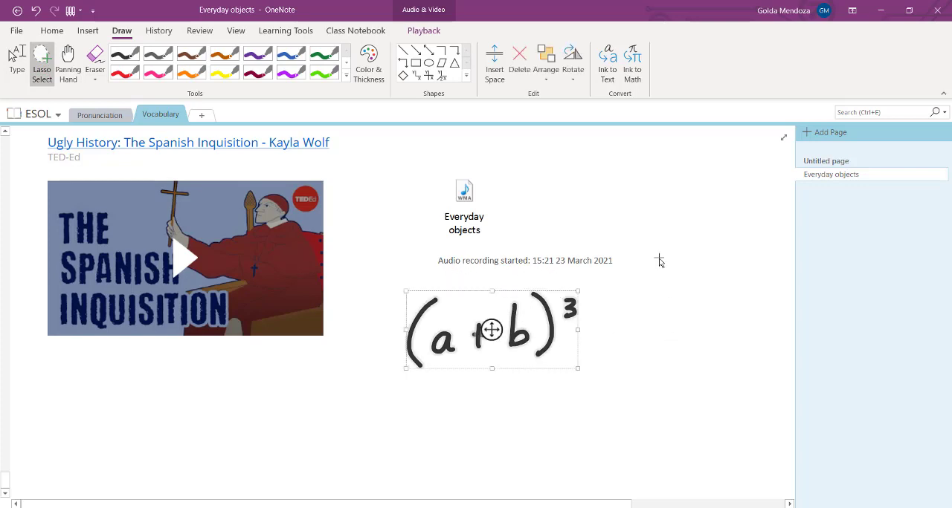
left_click(632, 74)
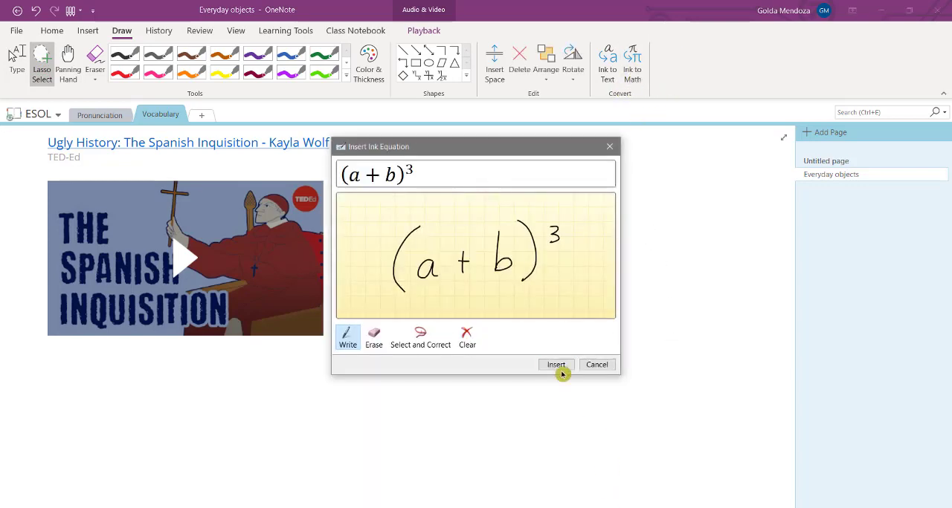
left_click(556, 364)
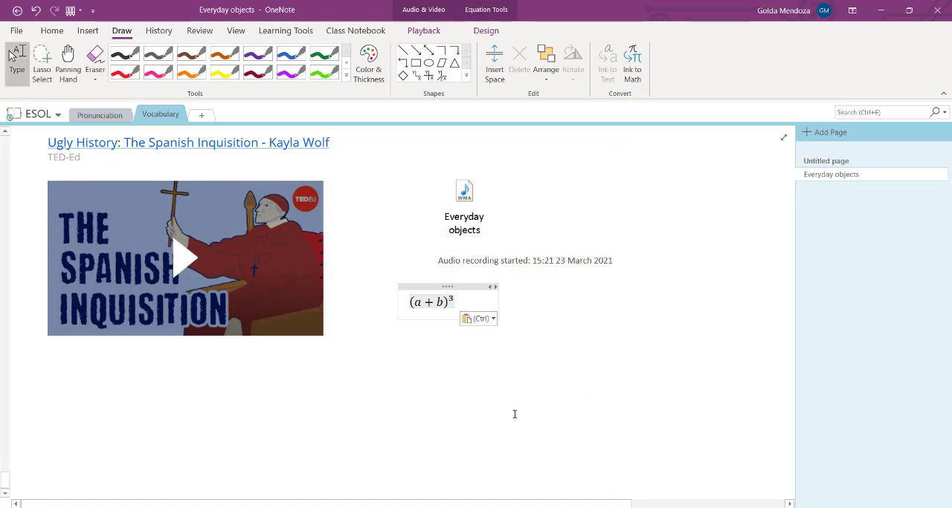
left_click(513, 421)
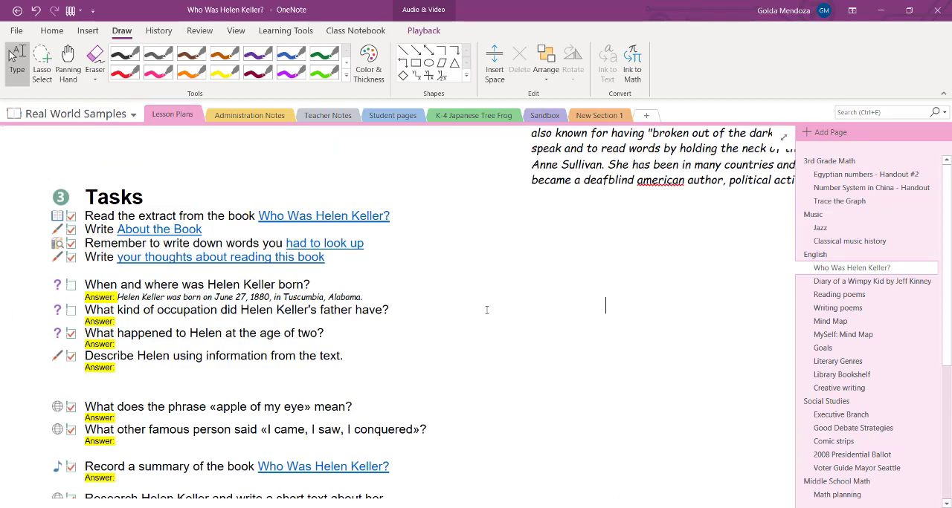
- Add a To Do tagged checklist beside the tasks on the Helen Keller page with the items "Learn Onenote" and "Practise!"
left_click(51, 31)
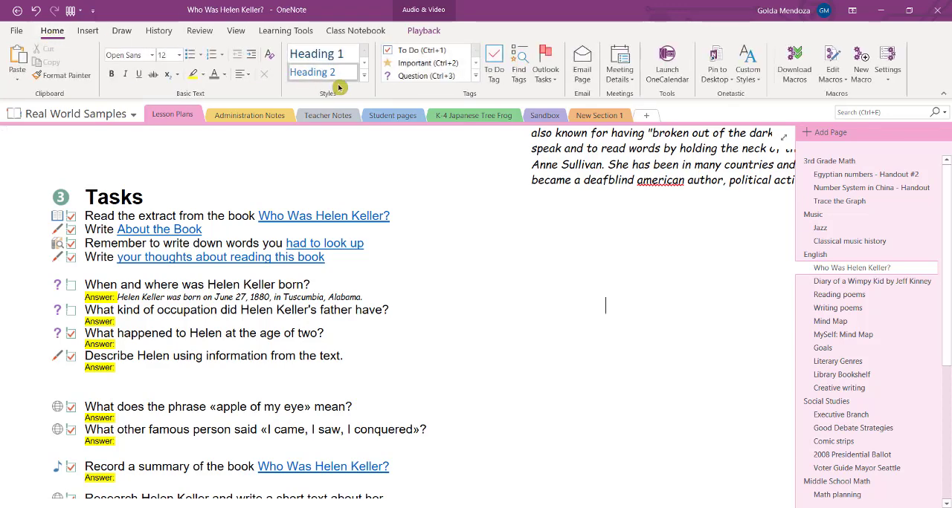
left_click(476, 80)
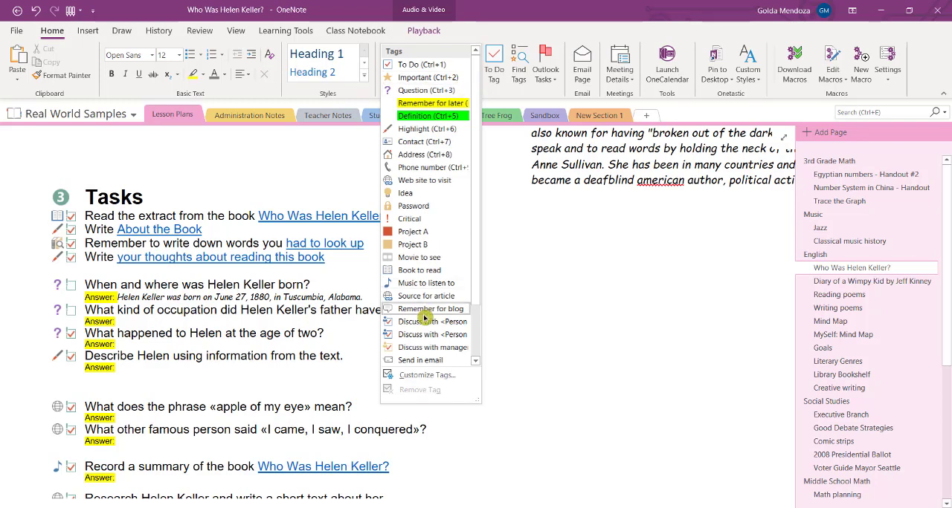
left_click(439, 64)
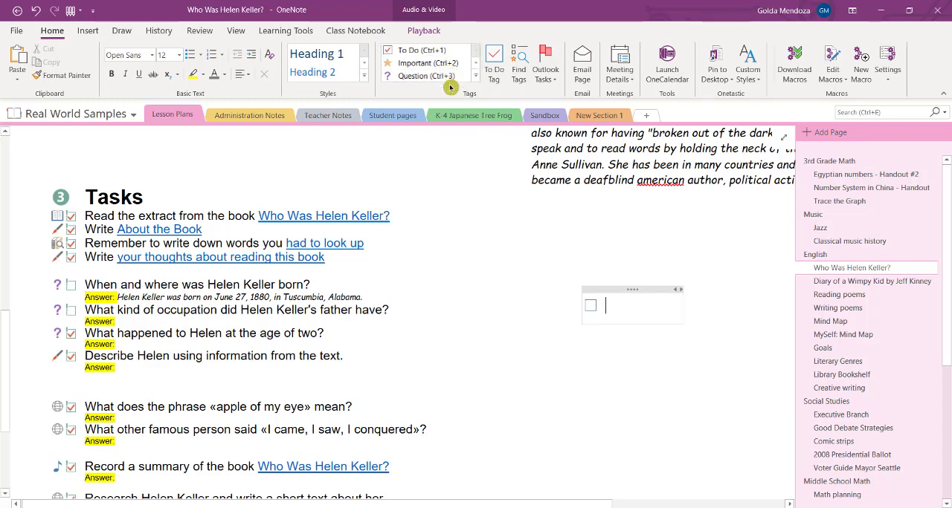
type("Learn Onenote")
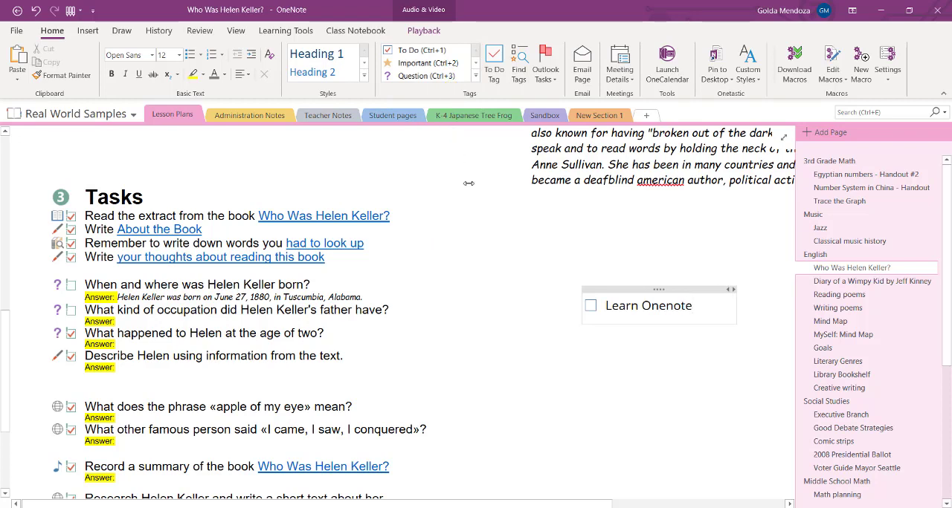
key("Return")
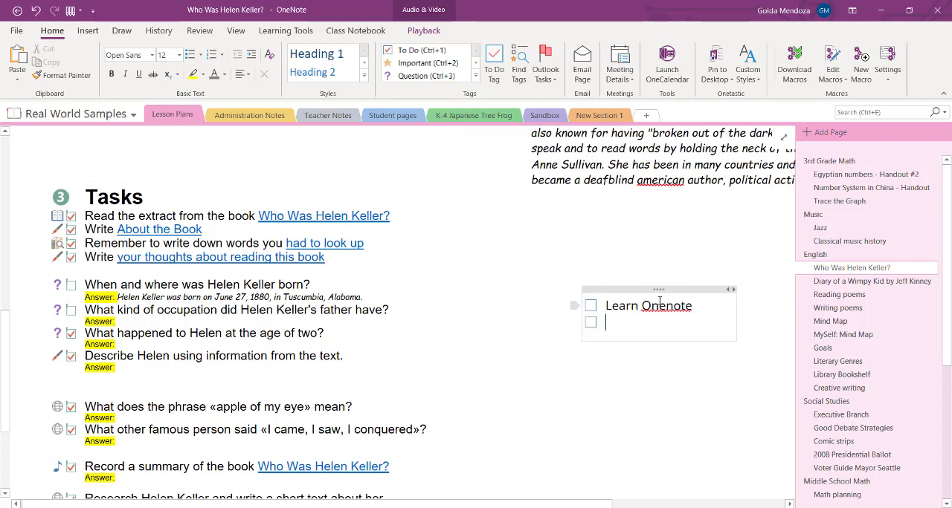
type("Practise!")
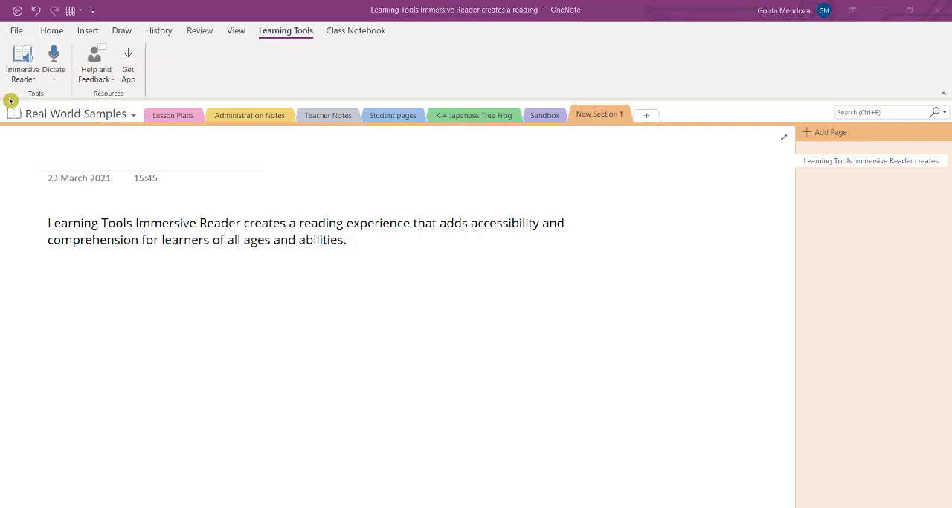
- Open the Learning Tools page text in Immersive Reader and have it read aloud
left_click(21, 59)
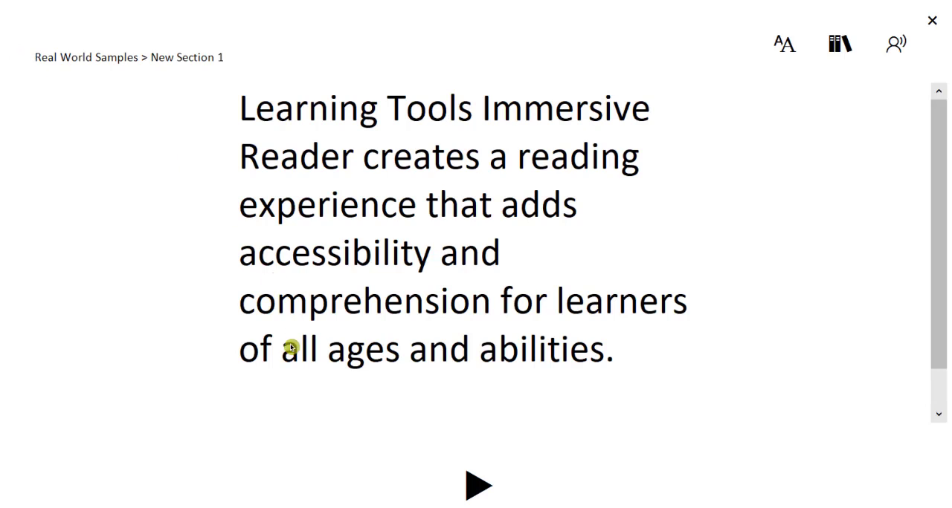
left_click(477, 498)
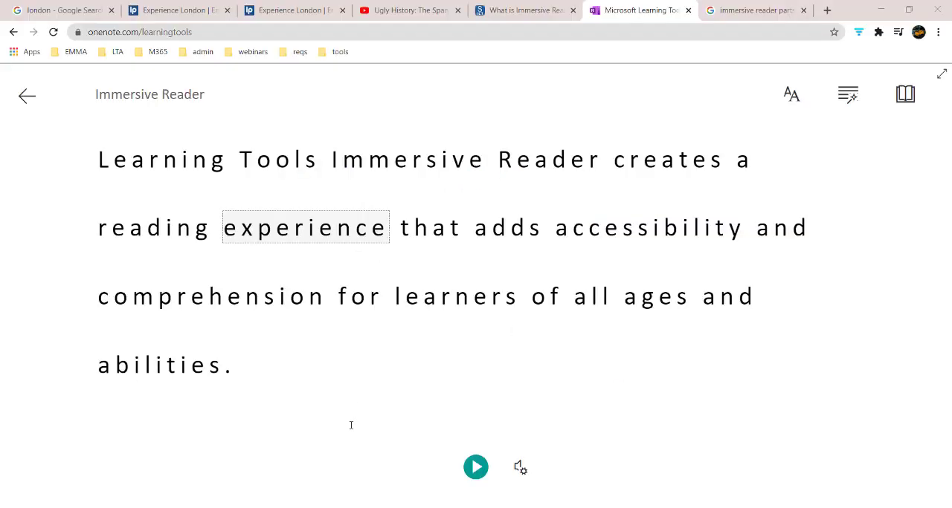
- Turn on syllable splitting and highlight nouns and verbs in the web version of Immersive Reader
left_click(849, 96)
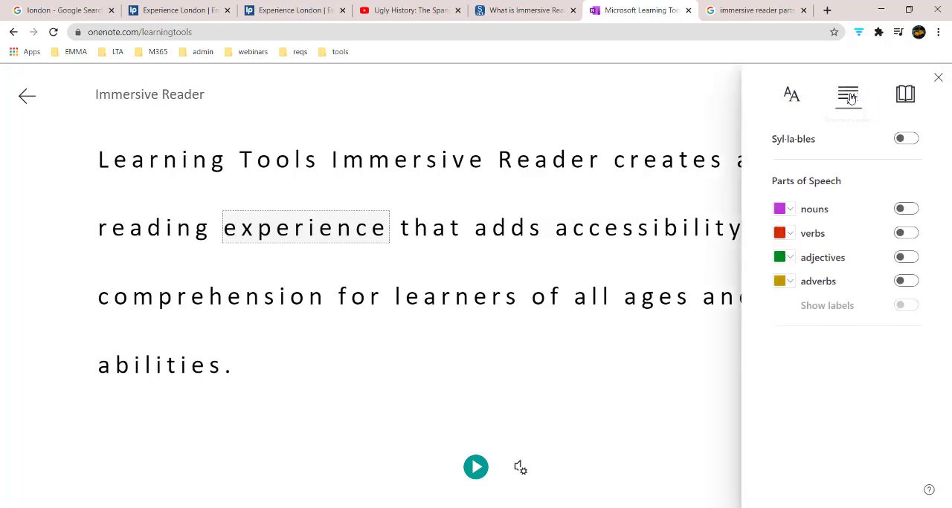
left_click(910, 140)
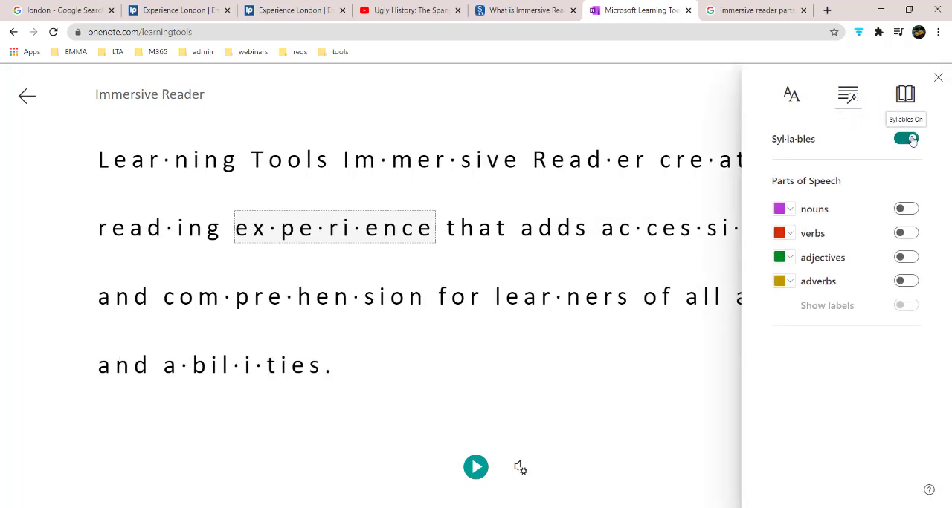
left_click(908, 211)
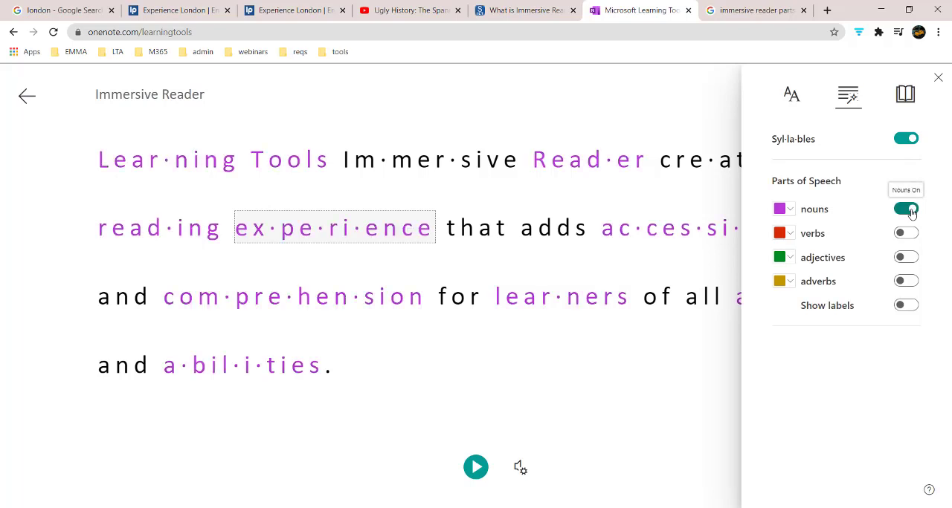
left_click(910, 236)
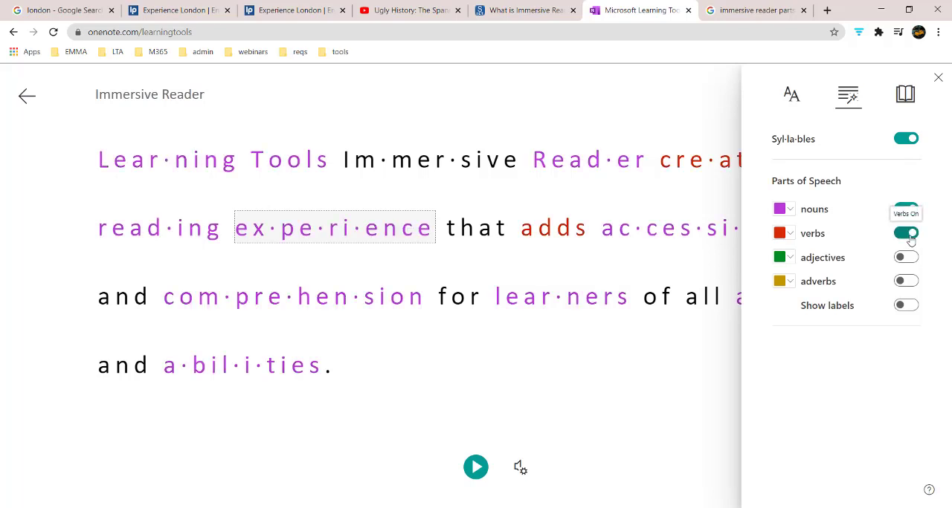
- Turn on one-line Line Focus and whole-document translation to Spanish (Spain), then play the translated text aloud and pause it
left_click(905, 95)
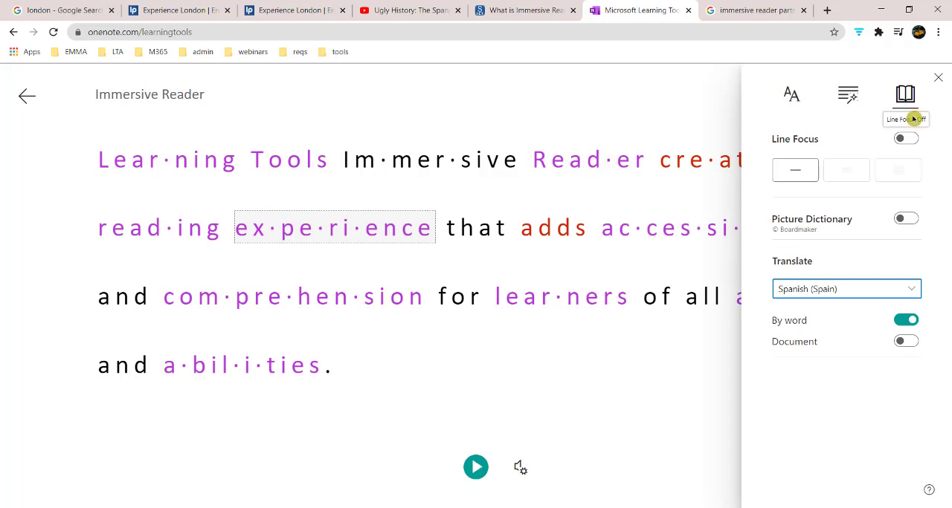
left_click(909, 139)
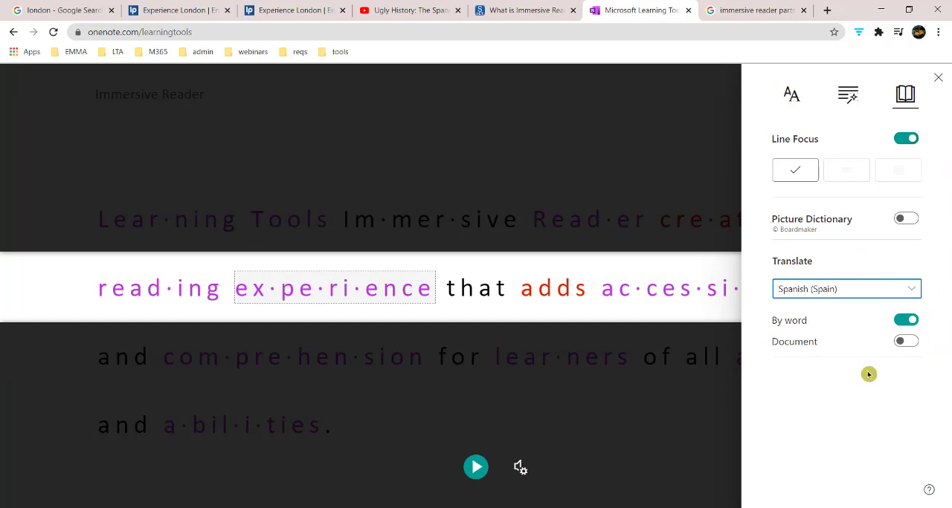
left_click(908, 345)
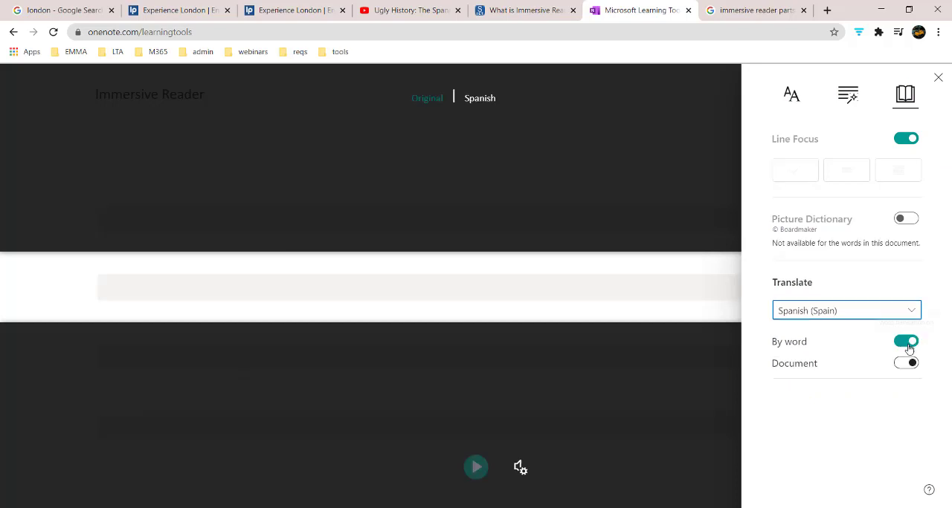
left_click(474, 467)
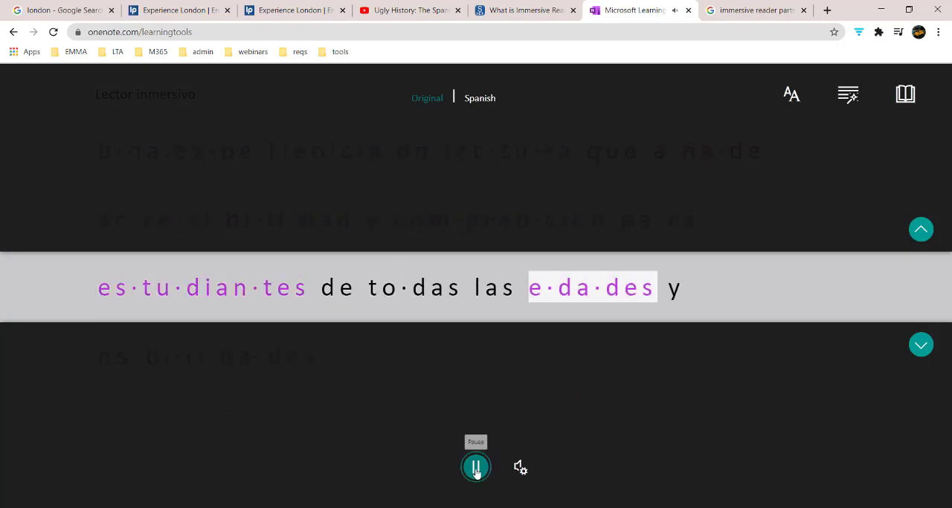
left_click(476, 470)
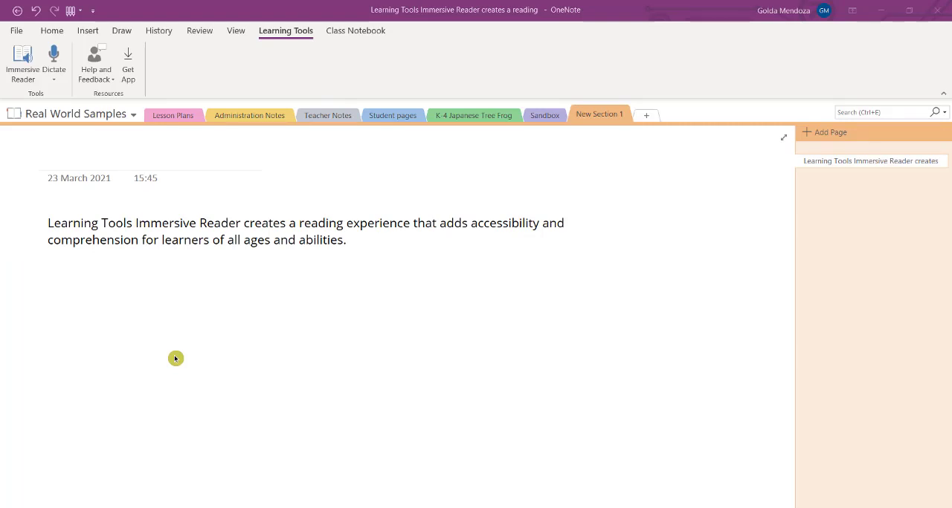
- Start Dictate on the Learning Tools page in OneNote
left_click(52, 58)
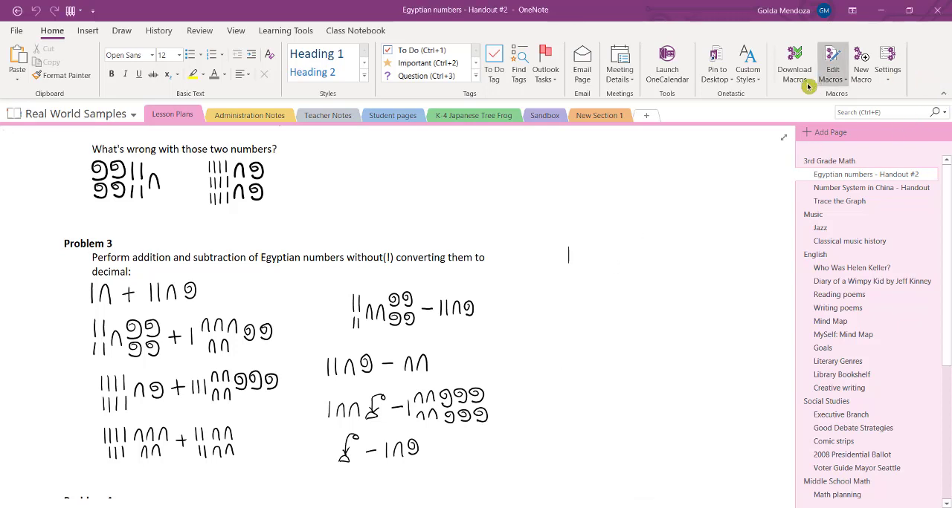
- Search all notebooks for "life cycle", browse the title and body matches, and close the results
left_click(903, 114)
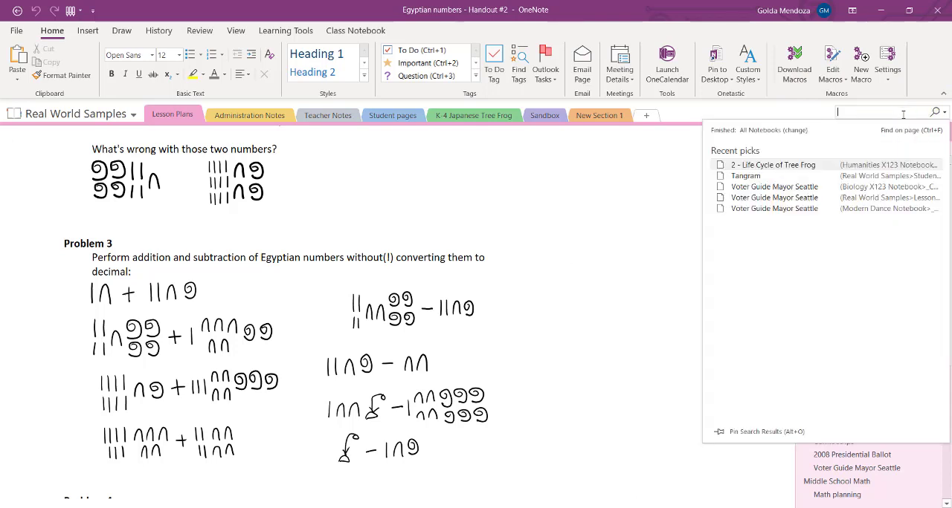
type("life cycle")
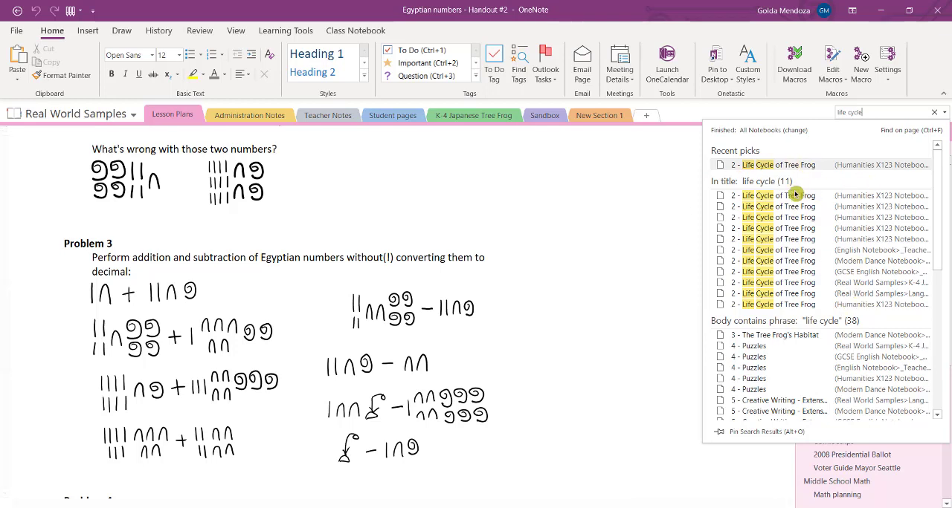
left_click(741, 191)
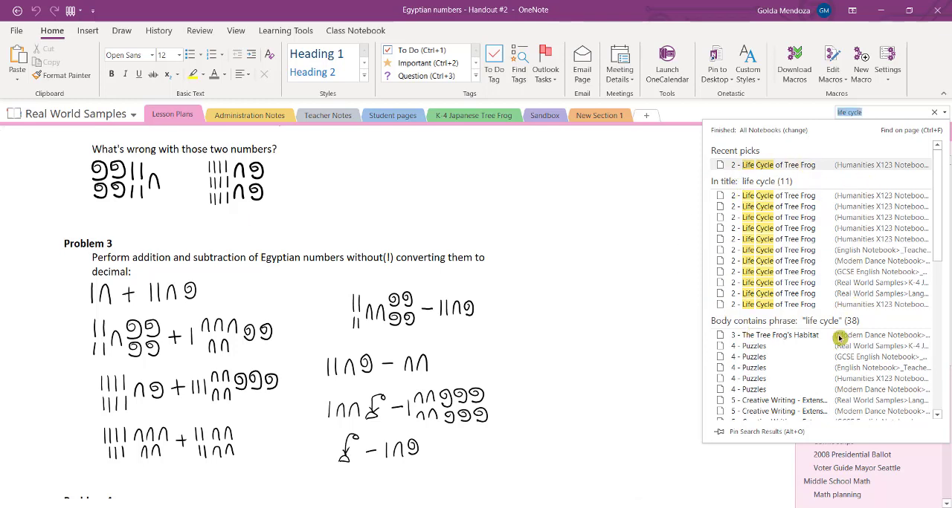
scroll(770, 347, "down", 4)
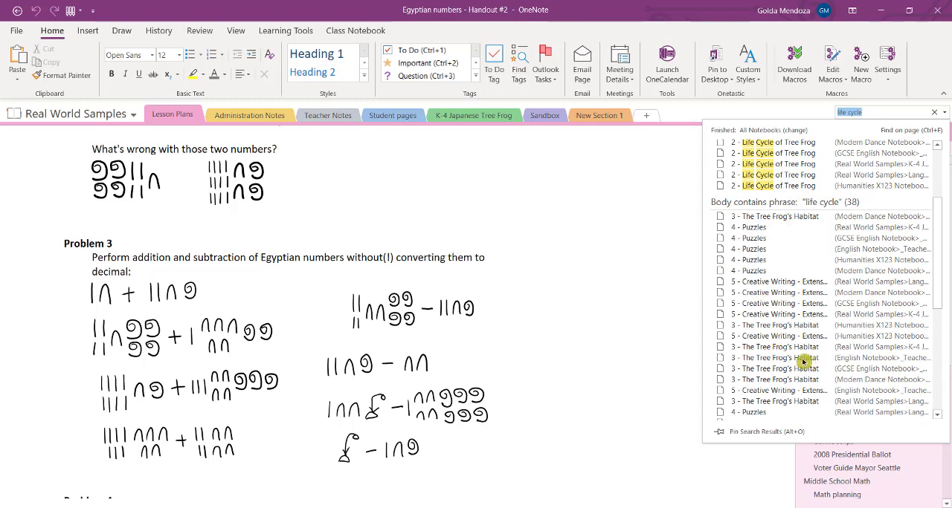
left_click(478, 452)
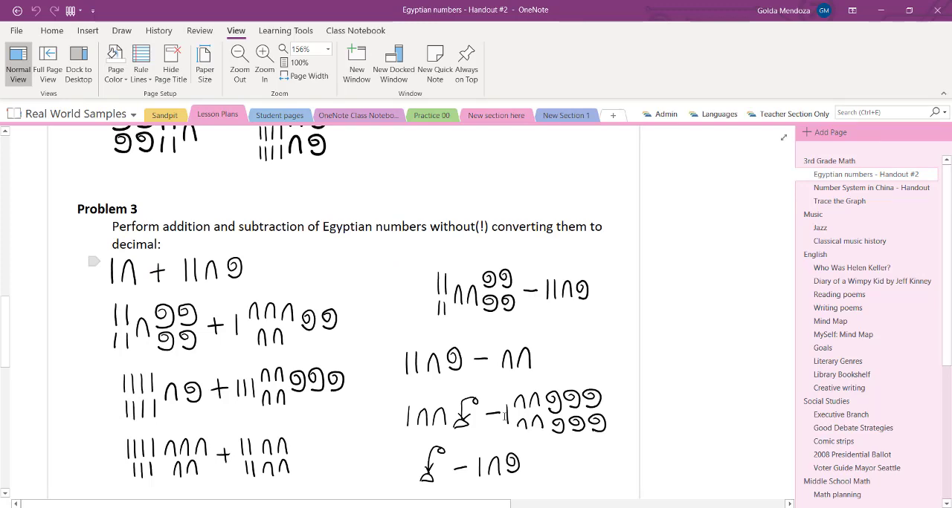
- Search all notebooks for "ed murray", open the matching Voter Guide Mayor Seattle page and zoom out to 80%
left_click(870, 112)
type("ed murray")
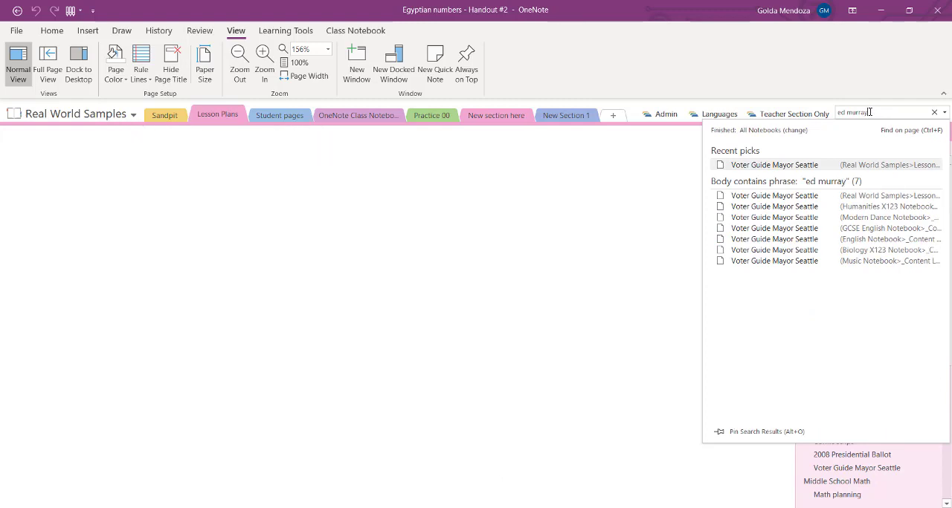
key("Return")
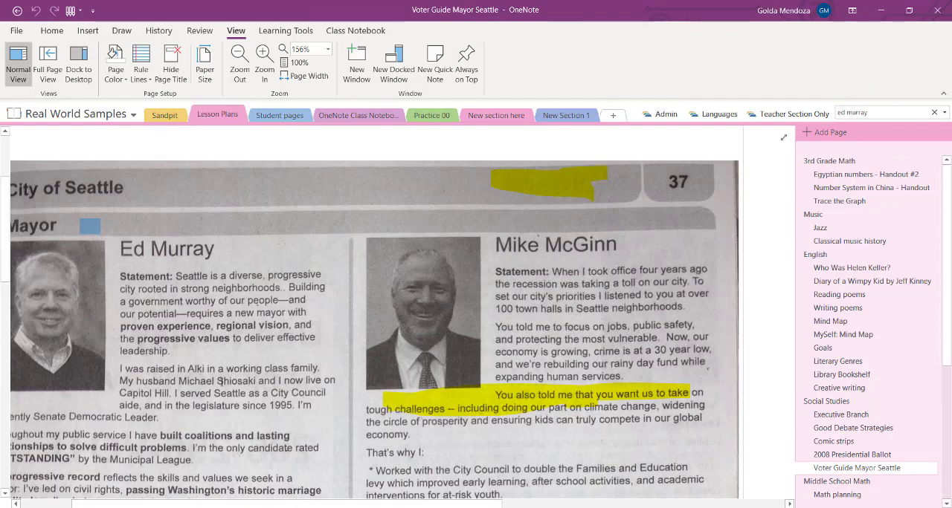
left_click(239, 60)
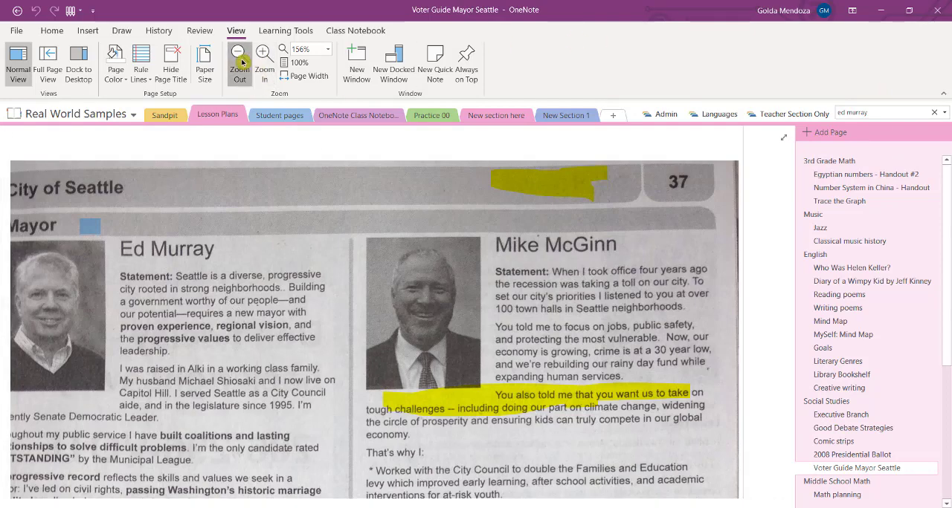
left_click(240, 60)
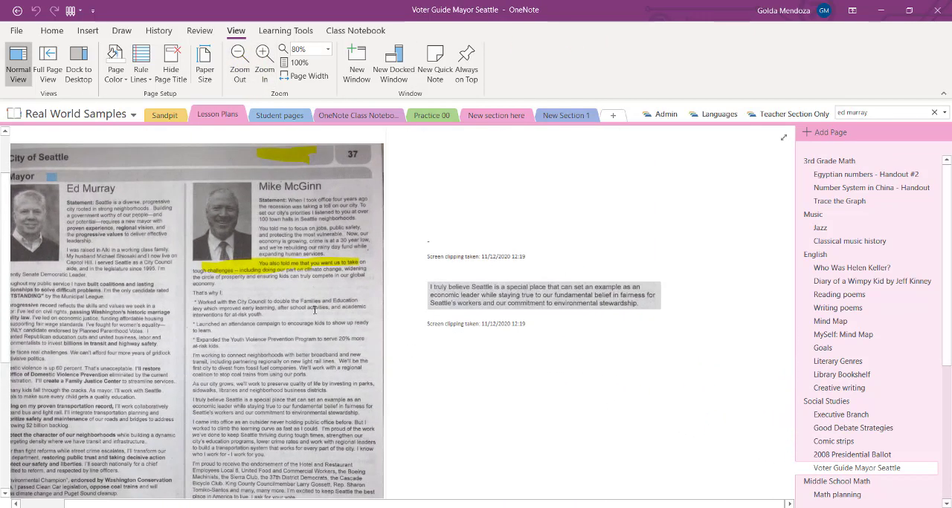
- Zoom in on the candidate statements on the Voter Guide Mayor Seattle page
left_click(264, 58)
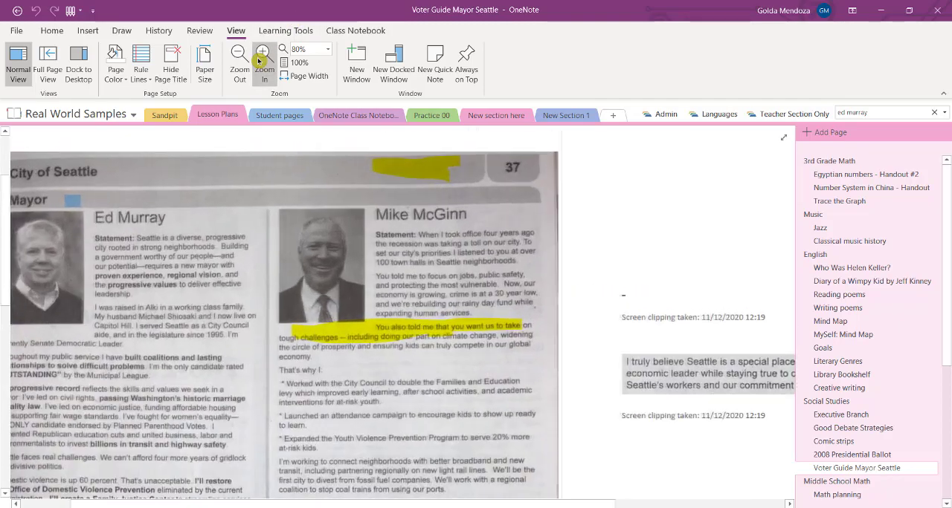
left_click(264, 58)
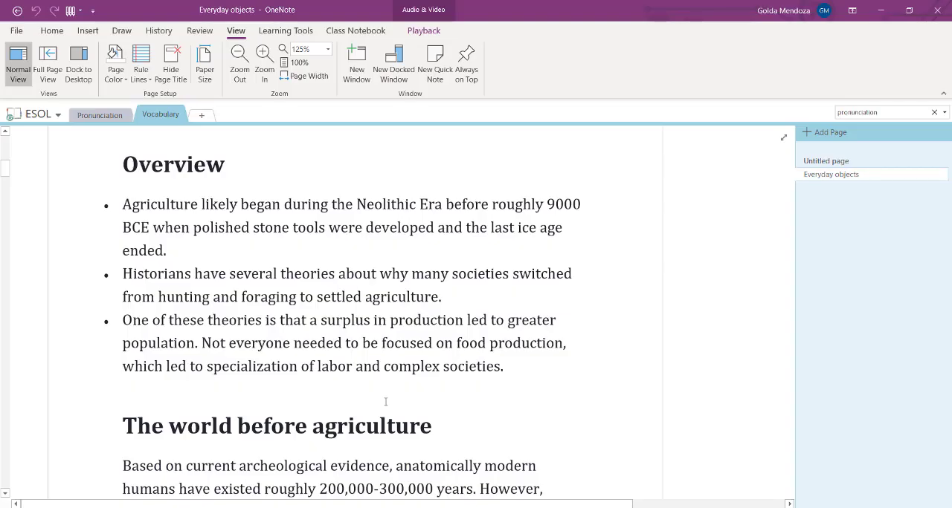
- Open the ESOL notebook's sharing options and review the permission choices for inviting people
left_click(16, 34)
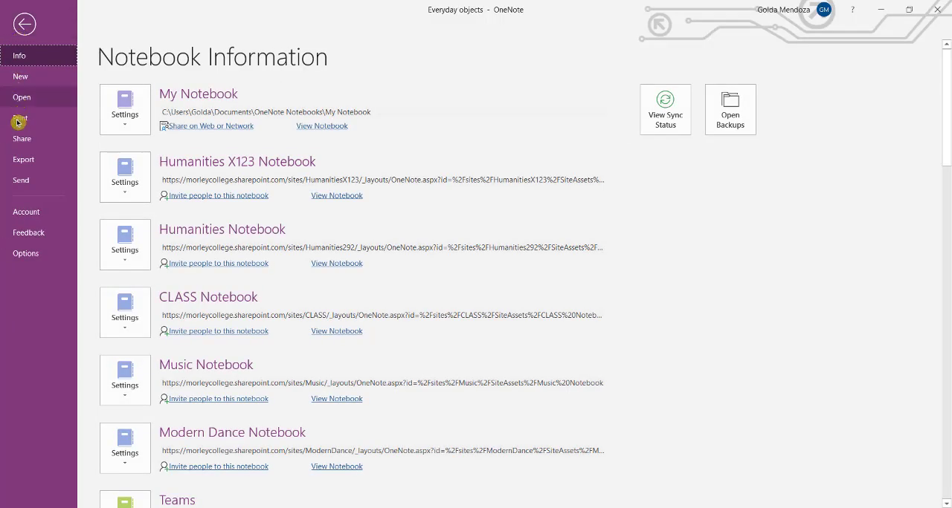
left_click(18, 141)
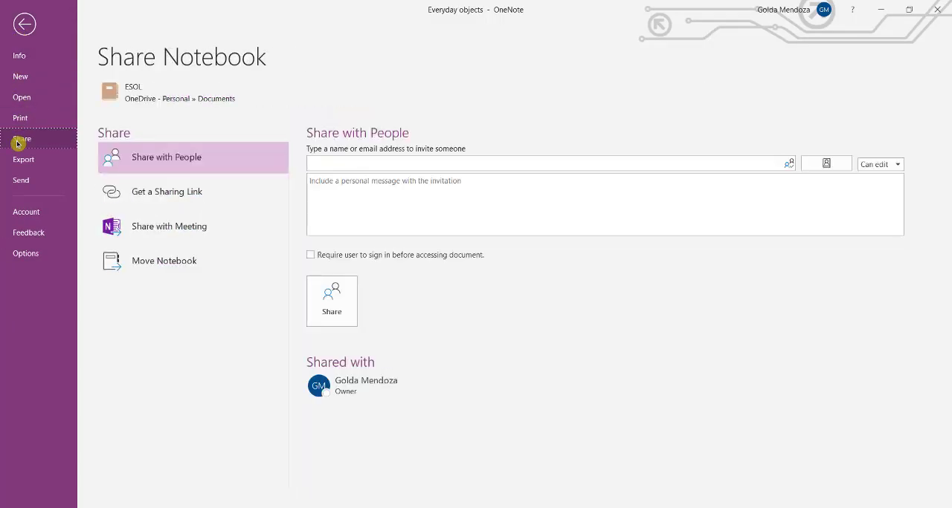
left_click(382, 165)
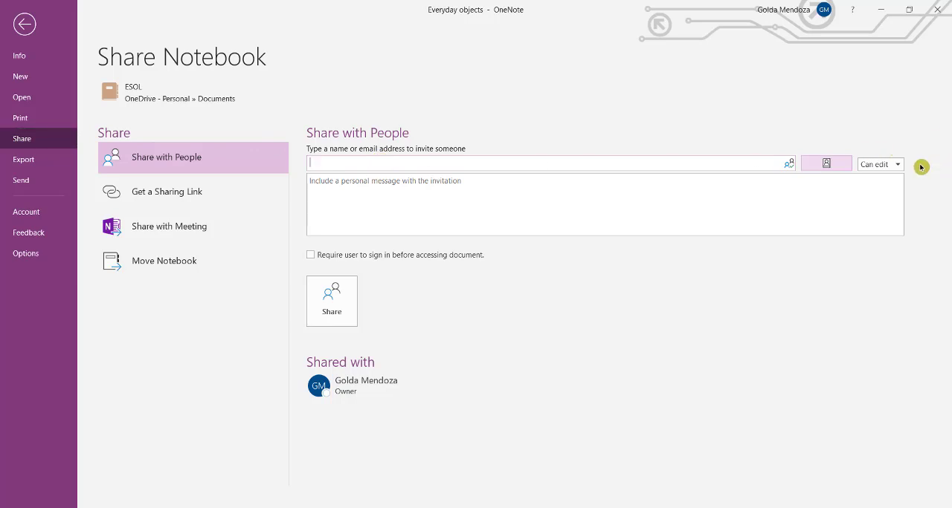
left_click(896, 164)
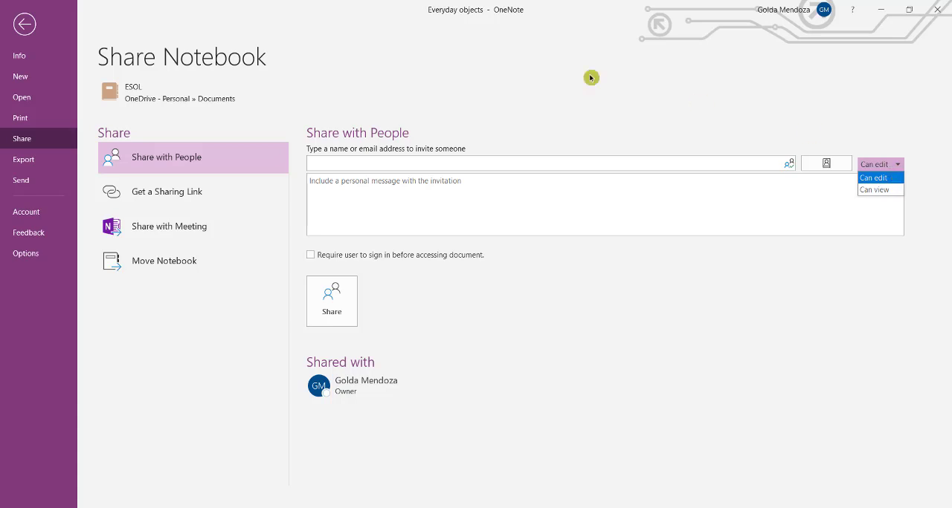
left_click(479, 95)
- Create both a view link and an edit link for sharing the ESOL notebook
left_click(190, 197)
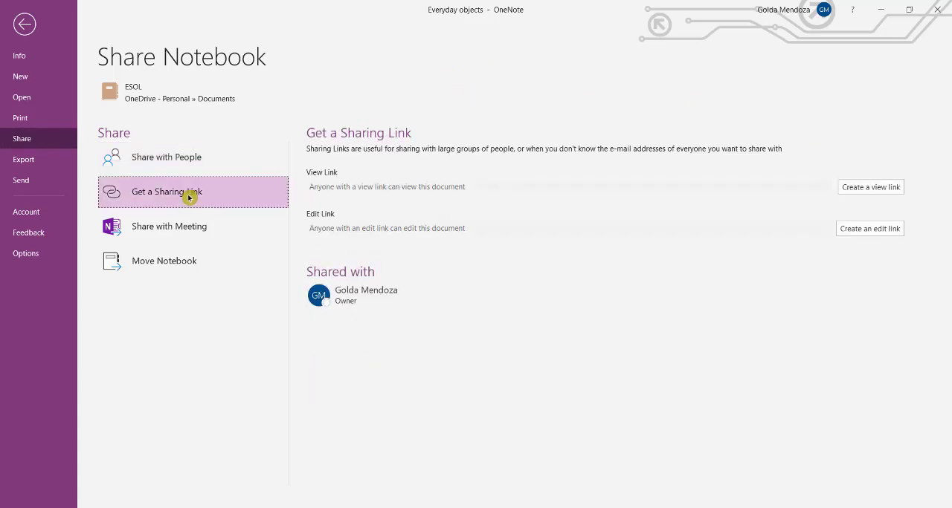
left_click(884, 189)
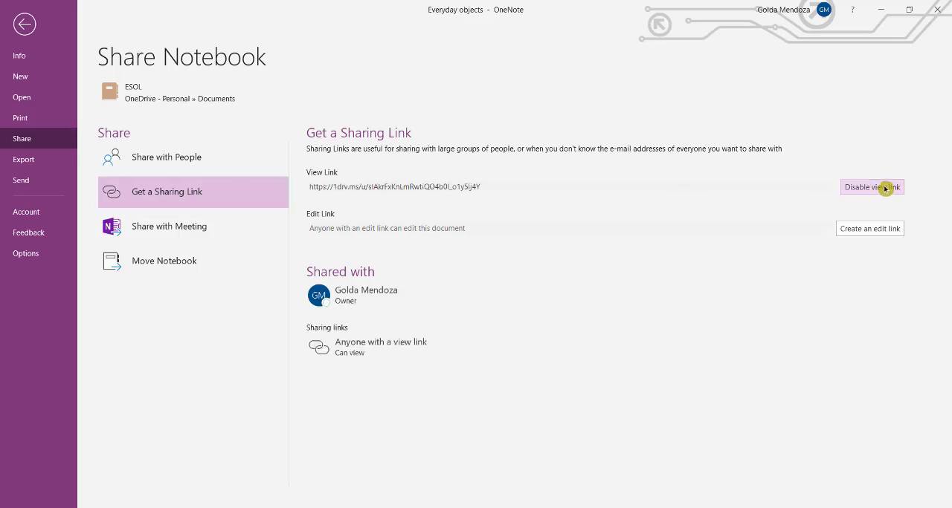
left_click(879, 228)
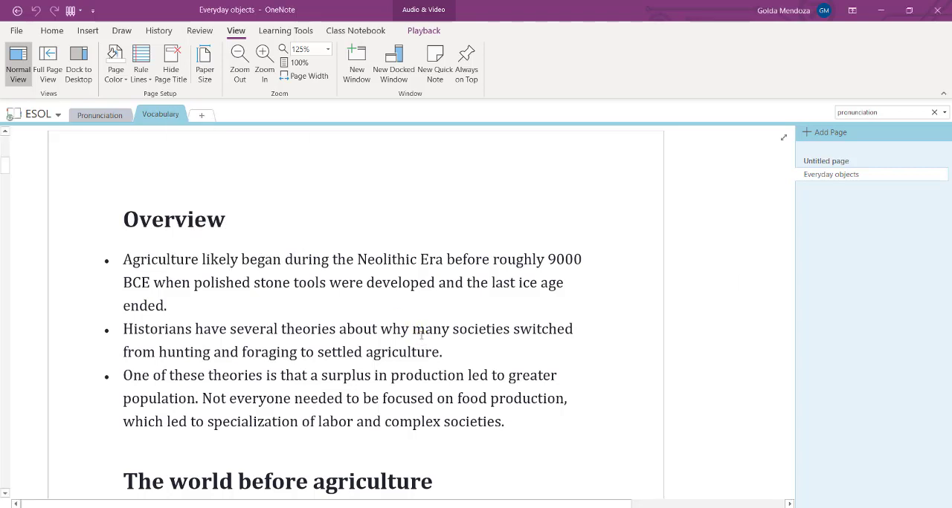
- Password-protect the Vocabulary section of the ESOL notebook, entering and confirming the section password
right_click(158, 118)
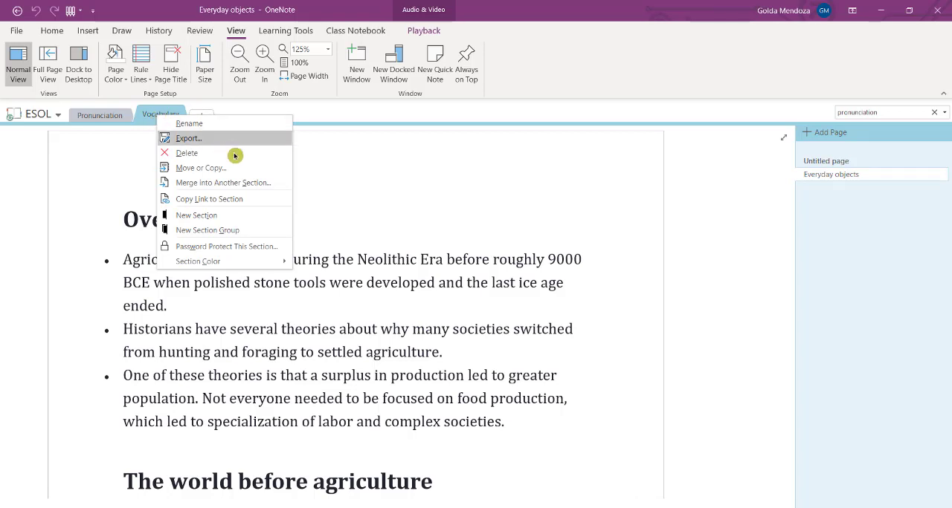
left_click(252, 252)
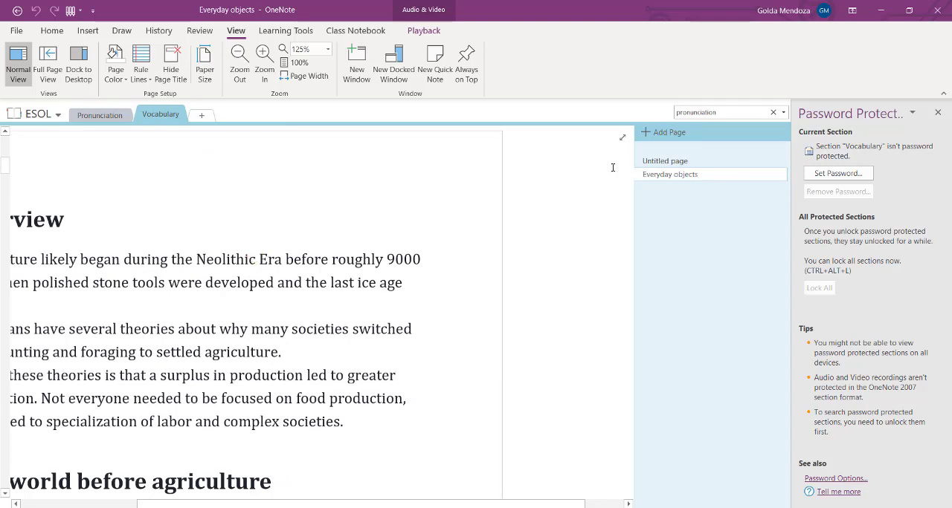
left_click(861, 175)
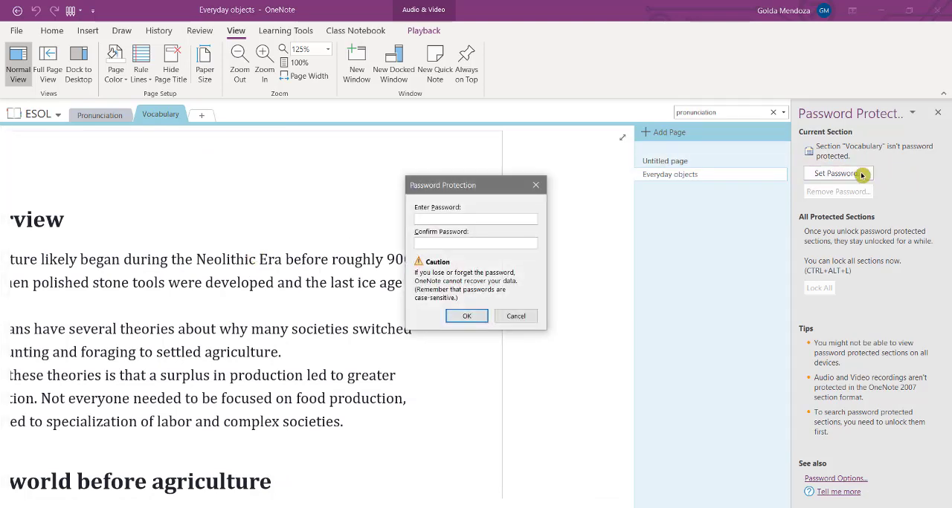
type("●●●")
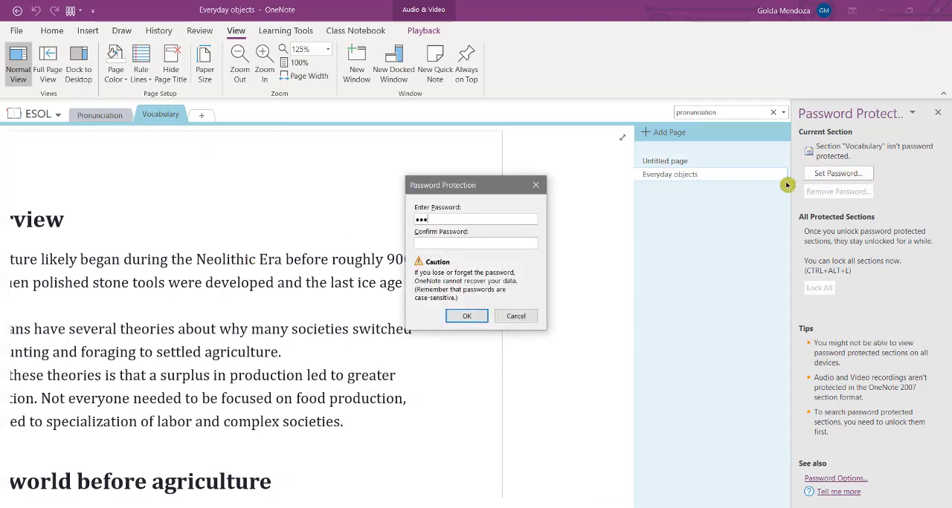
left_click(509, 244)
type("●●●")
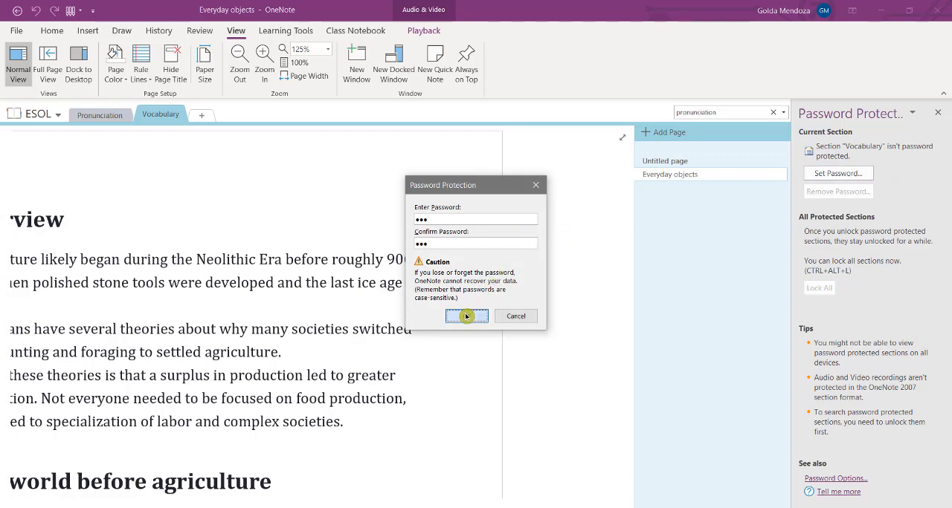
left_click(466, 316)
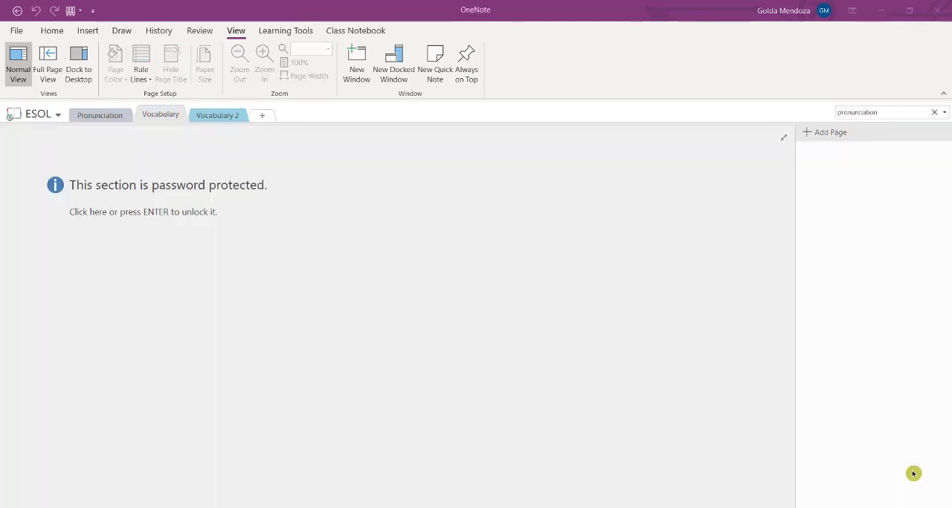